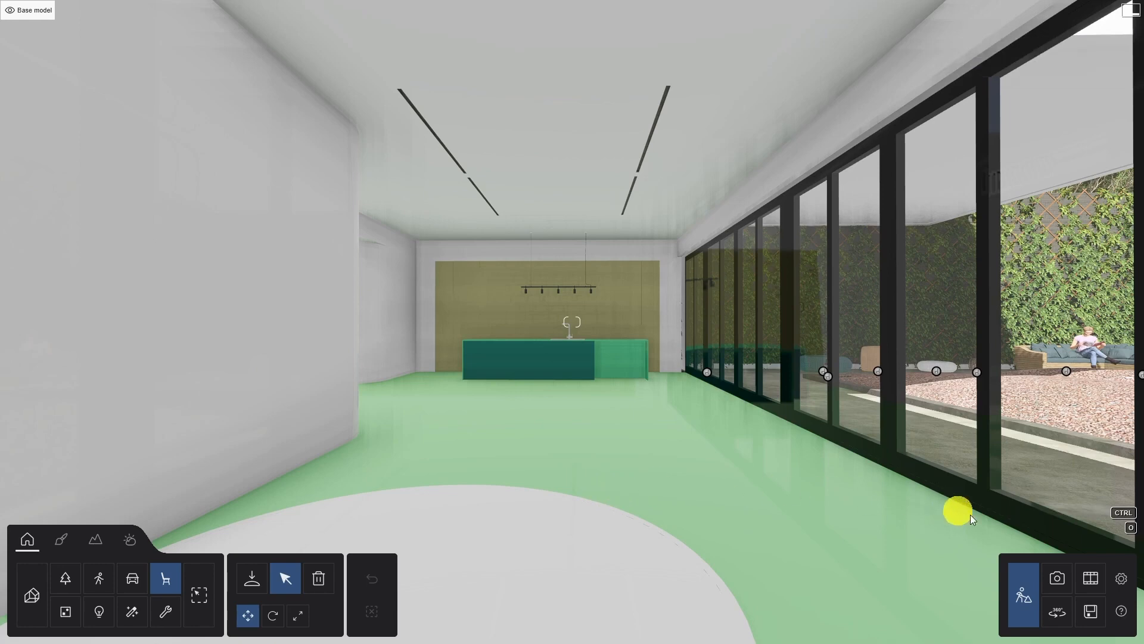
- Frame the empty interior in Photo mode with a longer focal length and a camera height of 1.14 m
click(1060, 585)
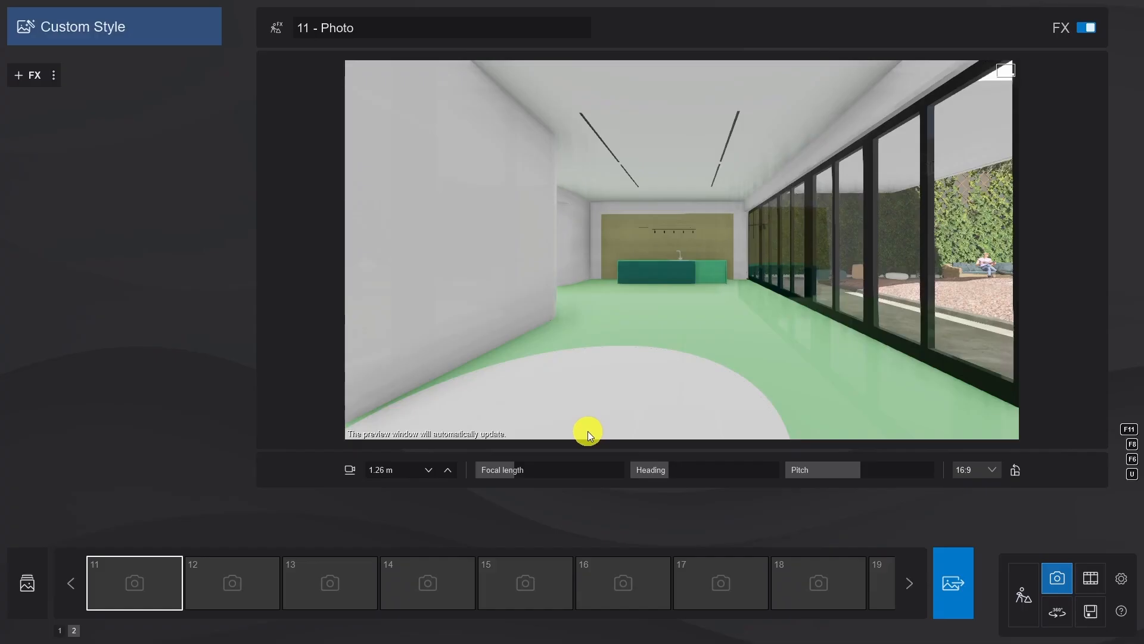
drag(506, 469, 525, 469)
middle_drag(658, 363, 654, 363)
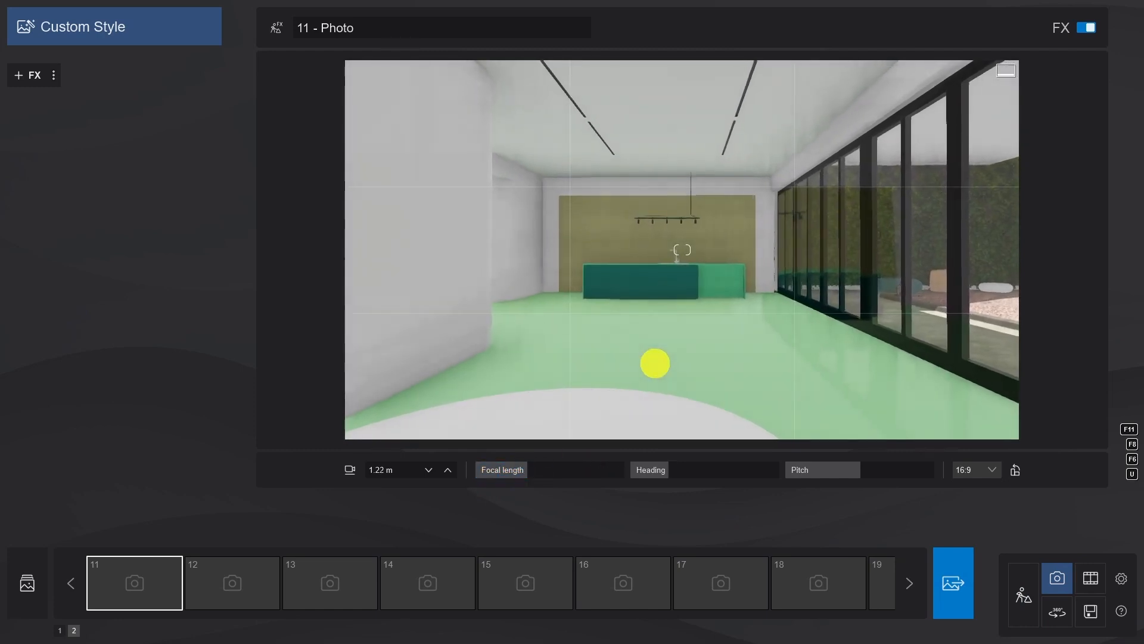
click(349, 471)
key(e)
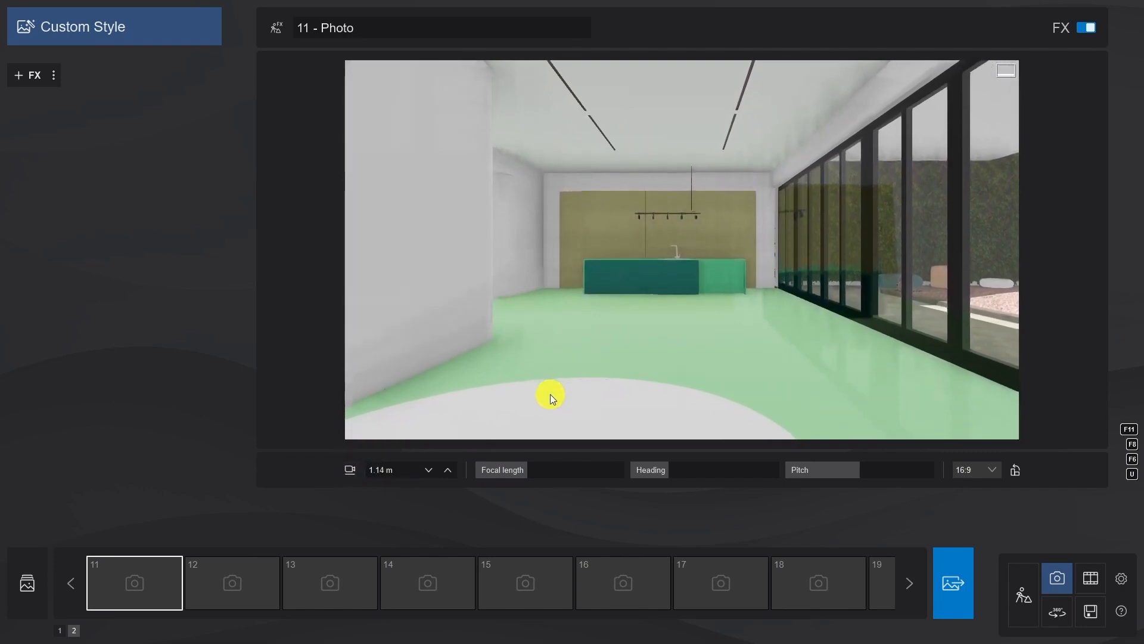
- Set the photo's aspect ratio to 1.91:1 and store the camera view in photo slot 11
click(980, 469)
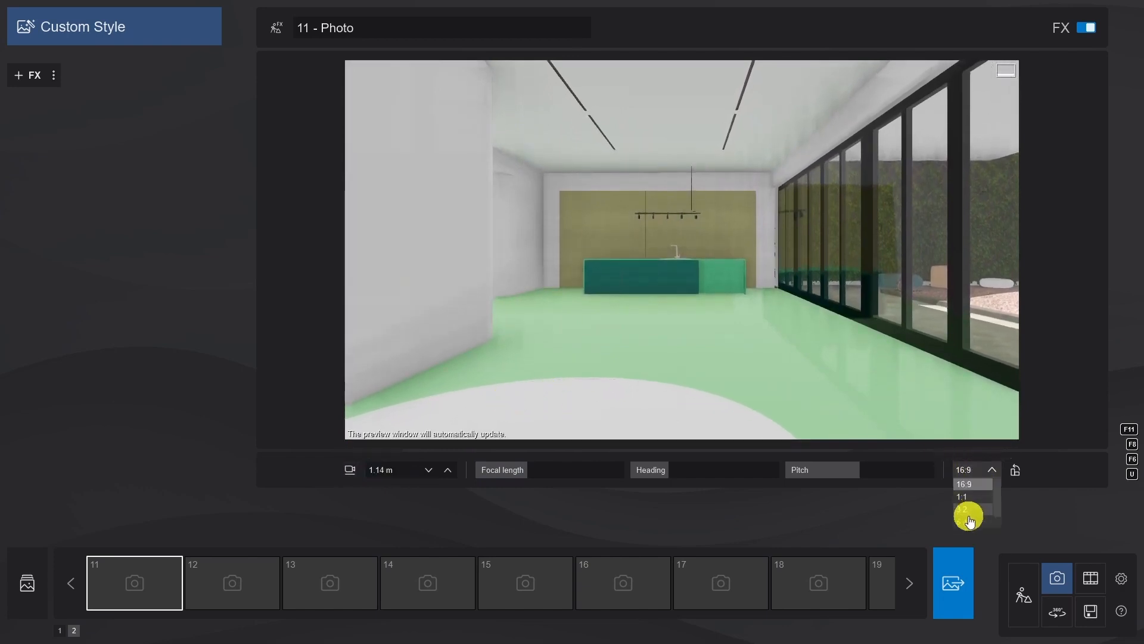
click(967, 523)
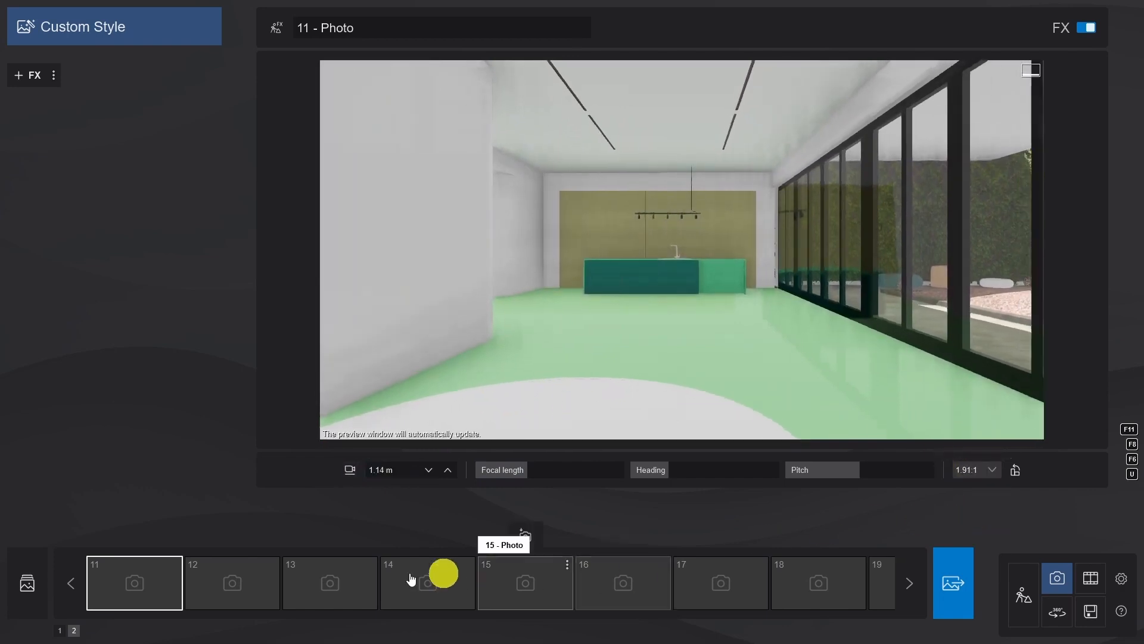
click(137, 539)
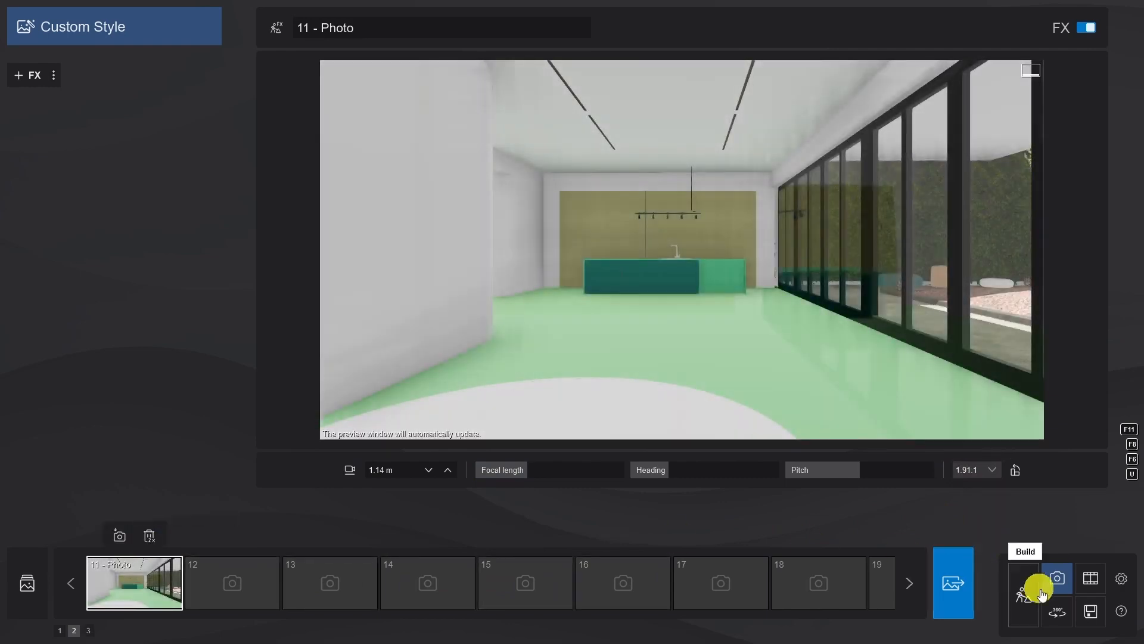
- Return to Build mode and place Sofa 087 in the foreground at the edge of the round white floor area, facing the camera
click(1023, 596)
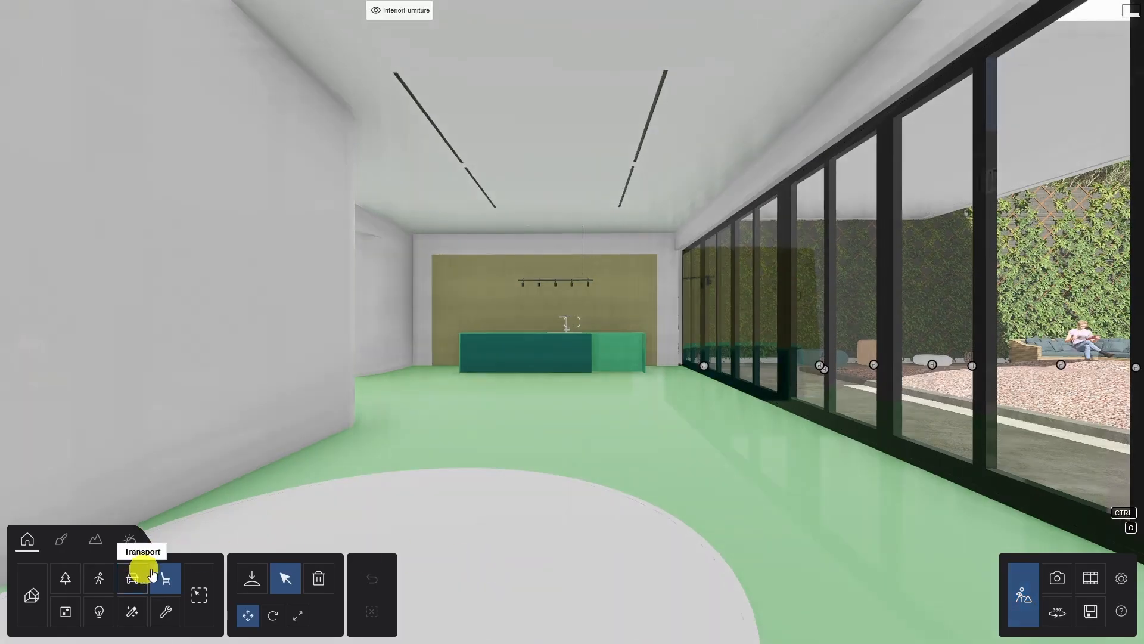
click(251, 578)
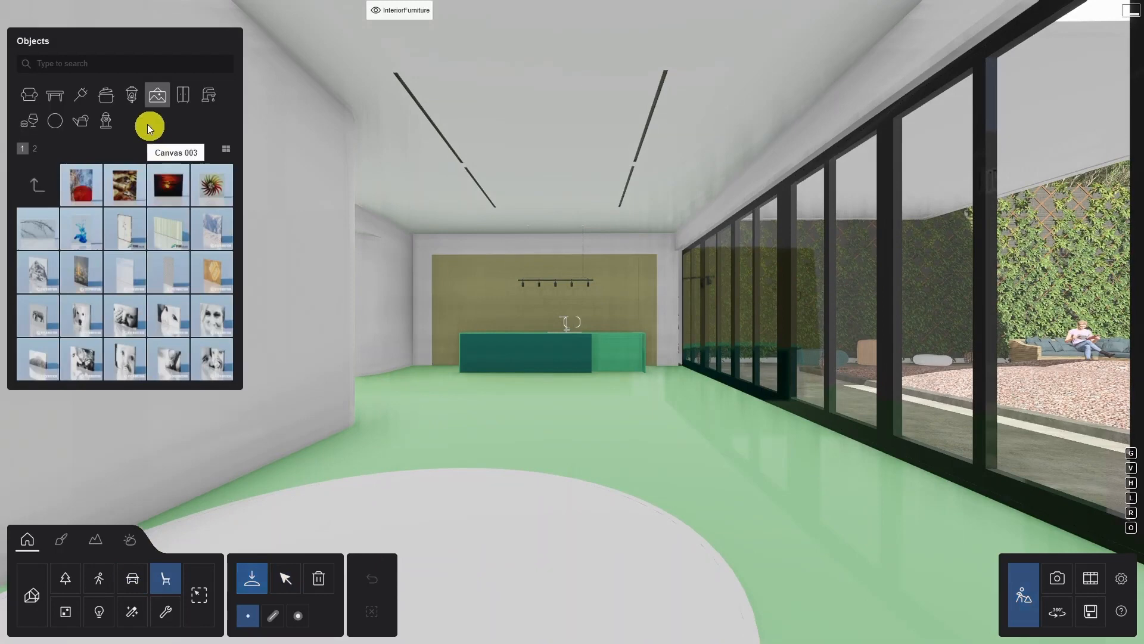
click(33, 94)
click(37, 314)
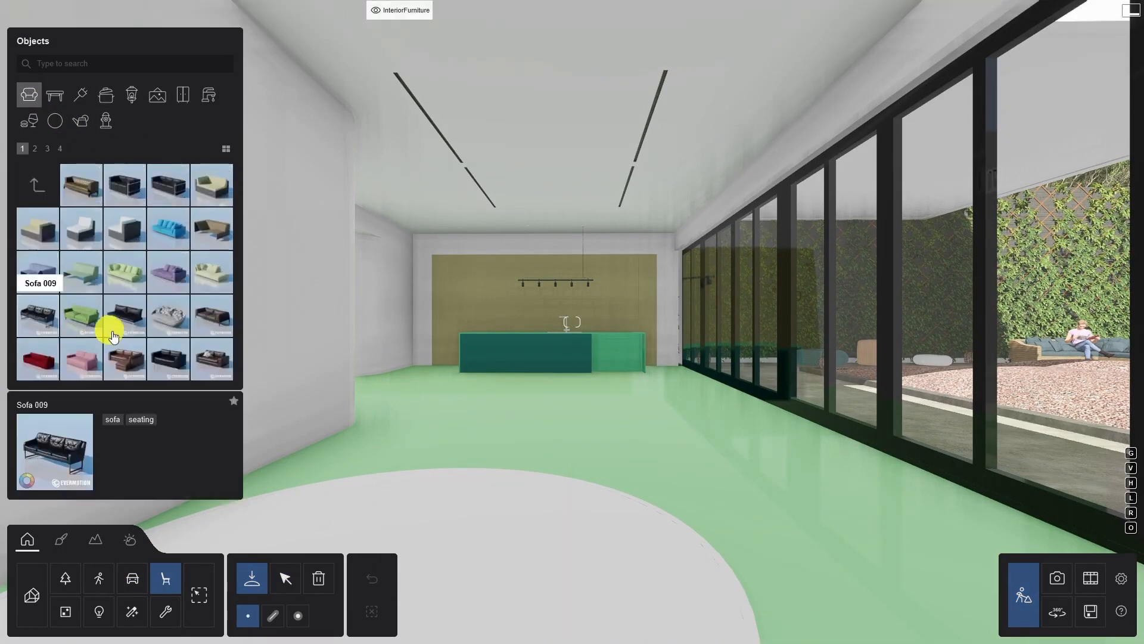
scroll(125, 334, down, 3)
click(123, 366)
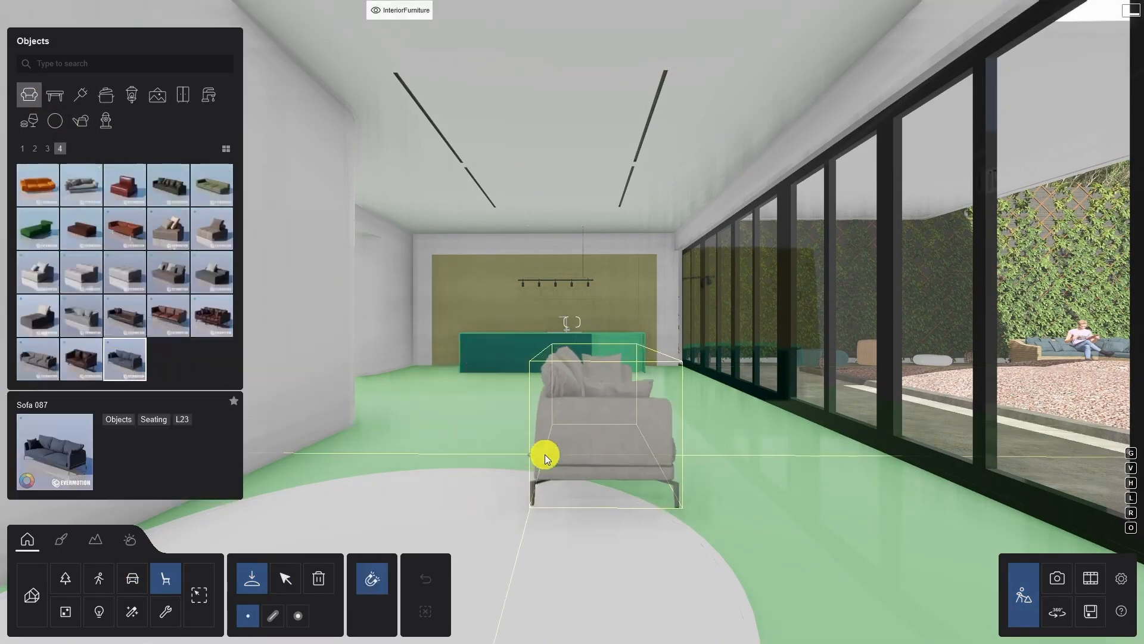
click(562, 460)
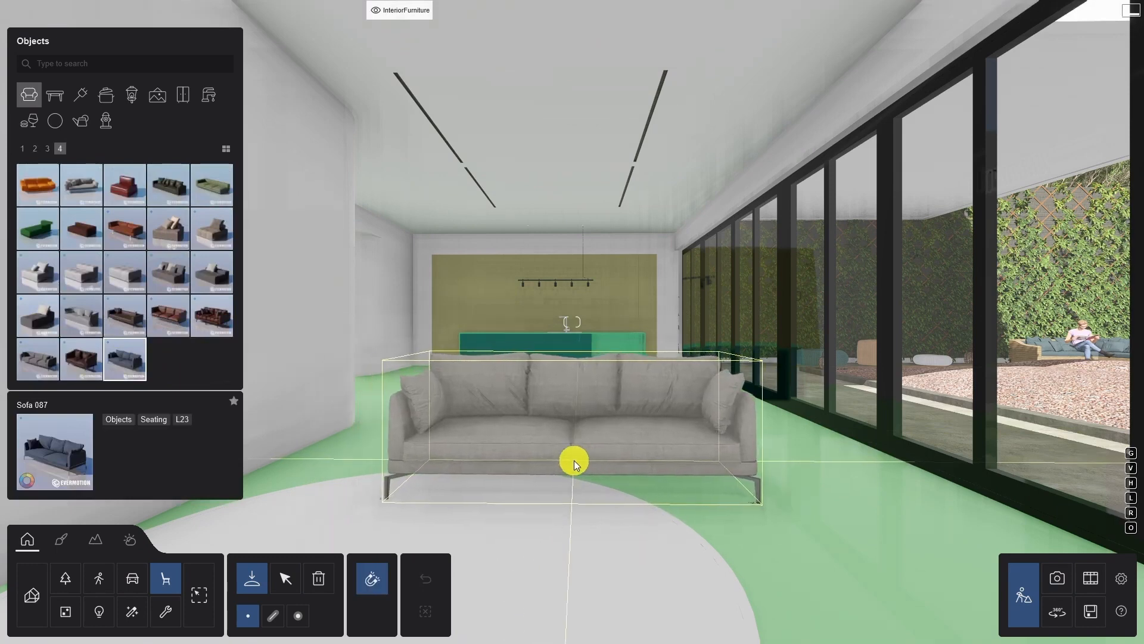
- Place CoffeeTable 014 beside the sofa, on the side facing the glass wall
click(54, 95)
click(212, 185)
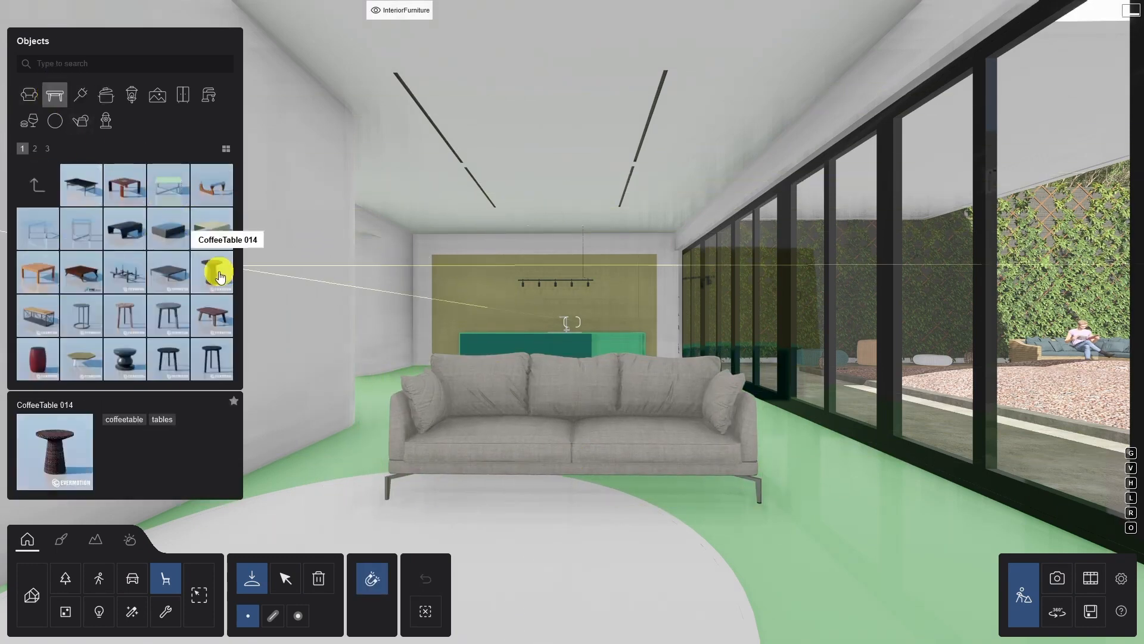
click(212, 271)
click(795, 477)
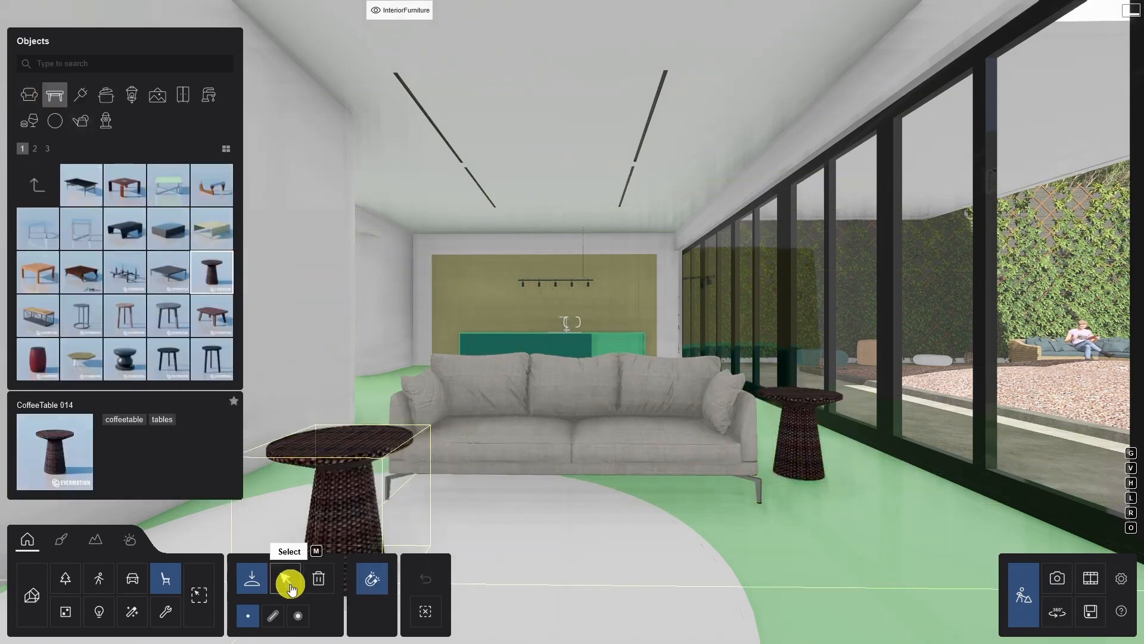
- Replace the woven side table next to the sofa with CoffeeTable 018
click(285, 578)
key(w)
key(w)
key(d)
right_drag(775, 549, 774, 552)
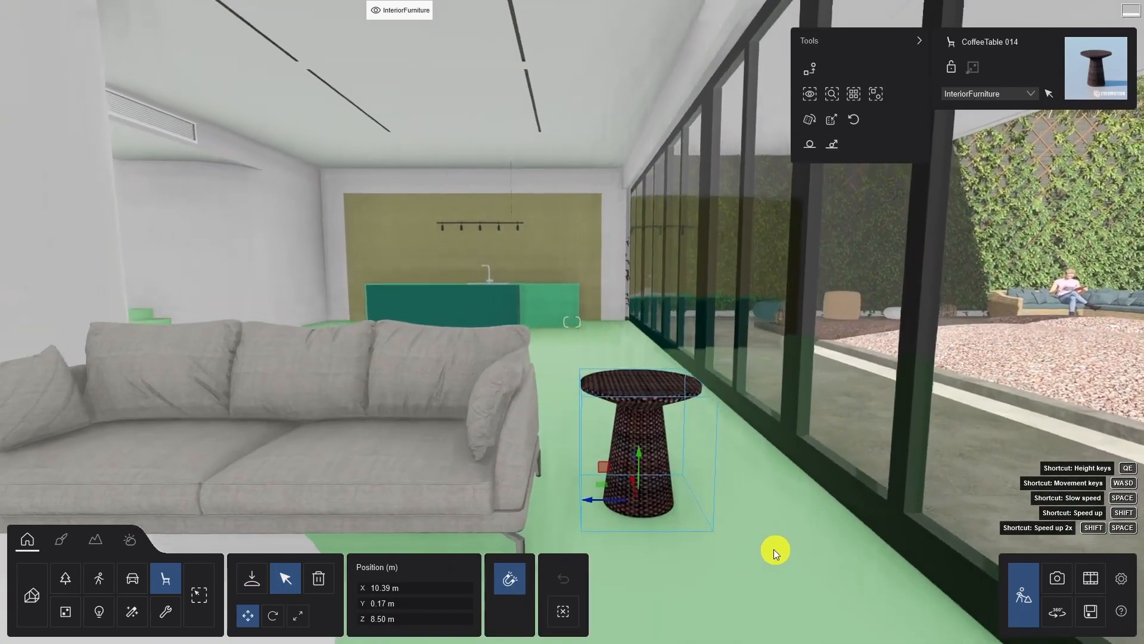
click(808, 70)
click(166, 314)
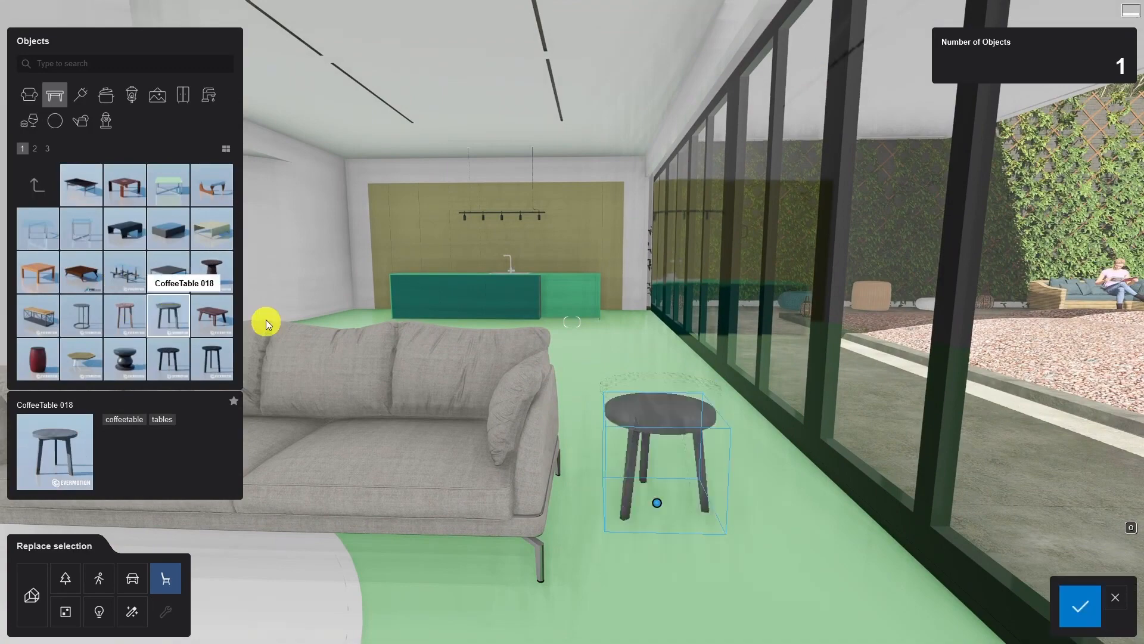
click(1093, 611)
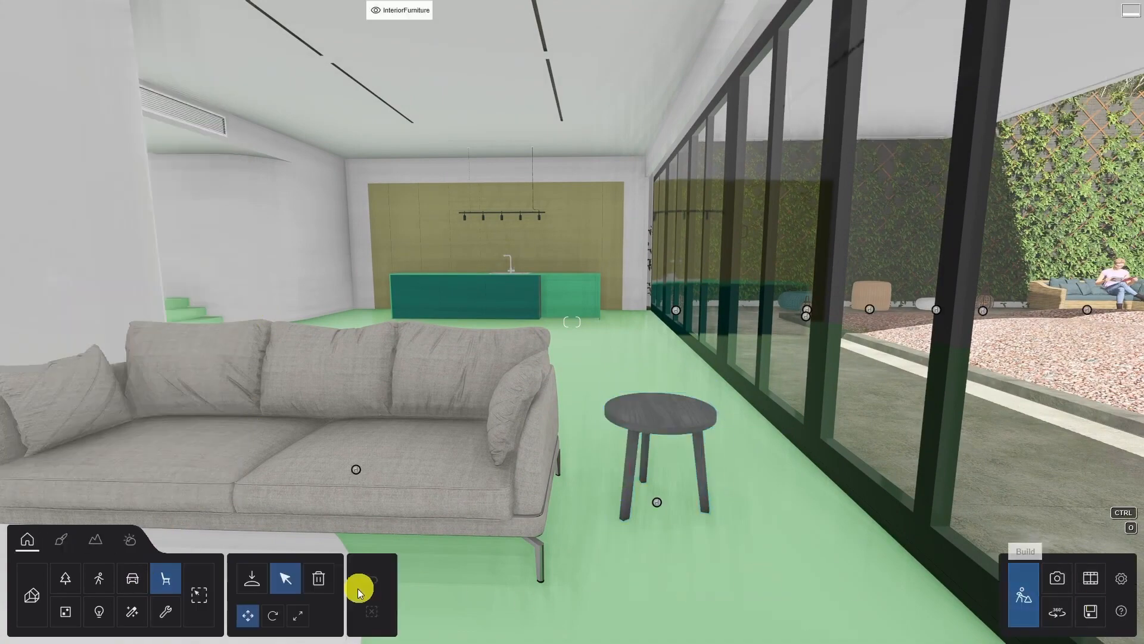
- Place the open book, Book 082, on top of the round side table
click(255, 576)
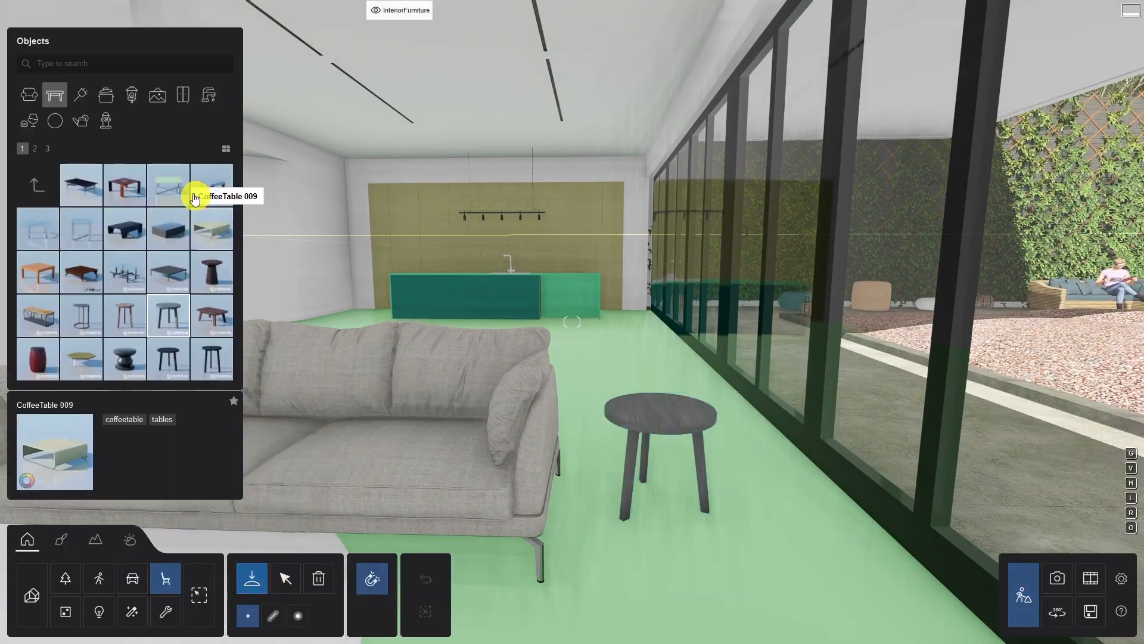
click(159, 95)
click(120, 188)
click(131, 245)
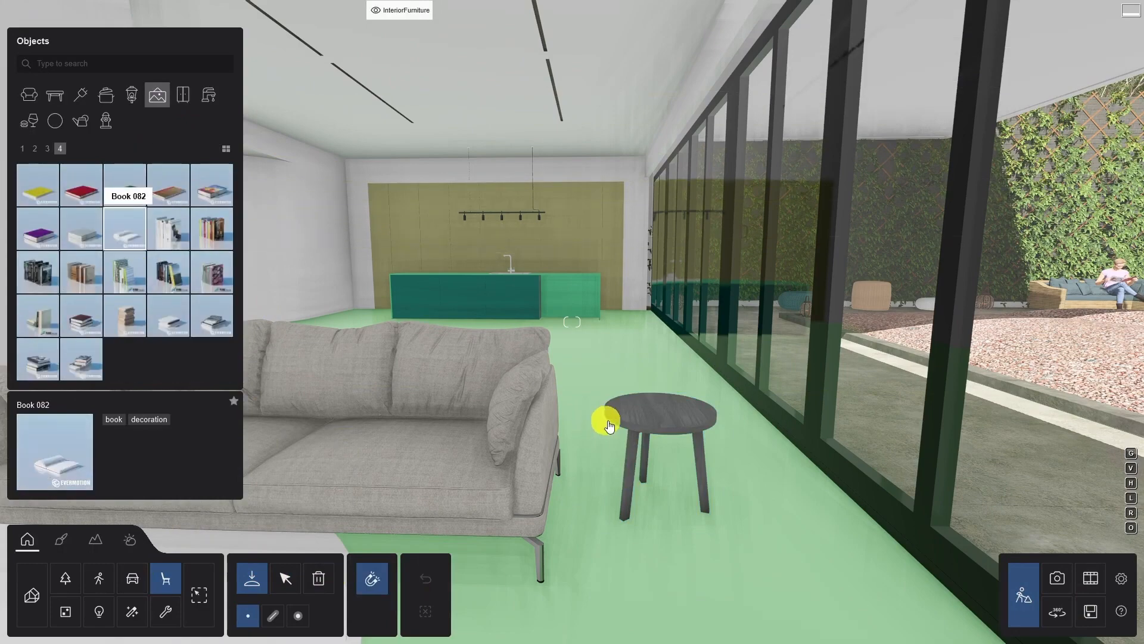
click(652, 415)
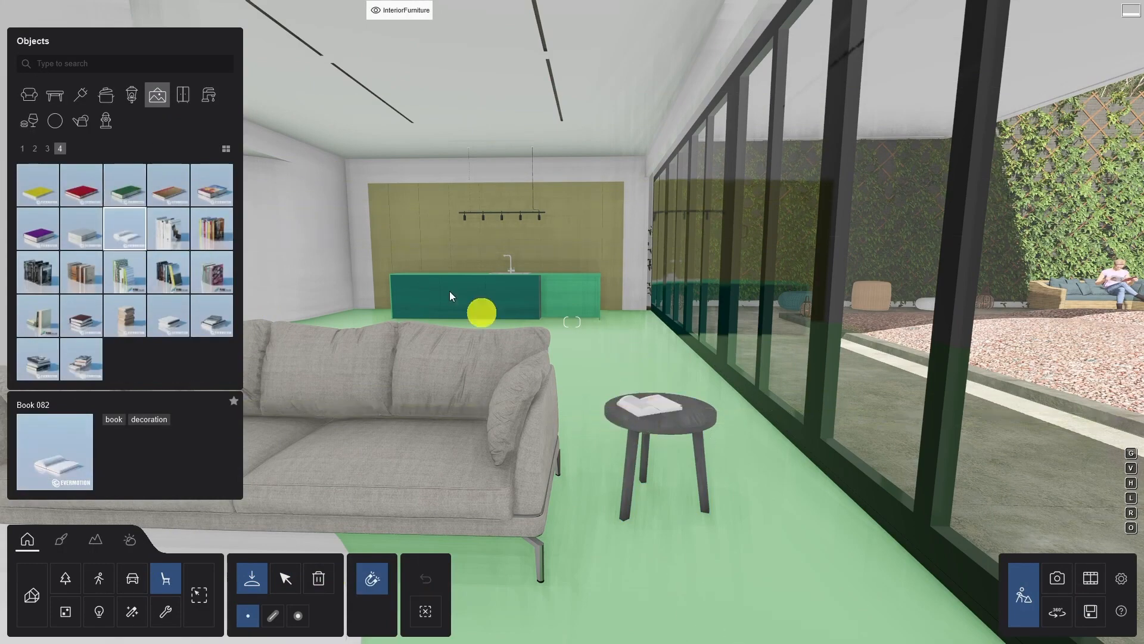
- Place Glasses 001 on the open book on the side table
click(158, 95)
key(w)
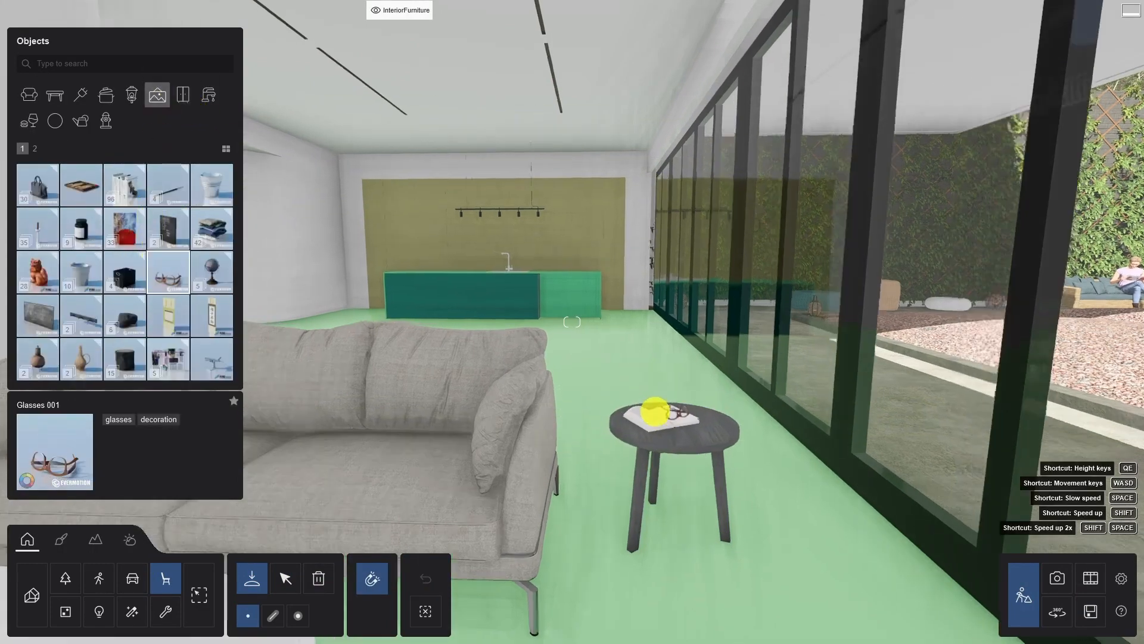
key(d)
right_drag(655, 409, 642, 430)
click(620, 456)
- Select the side table, the open book and the glasses together and combine them into one group
click(285, 578)
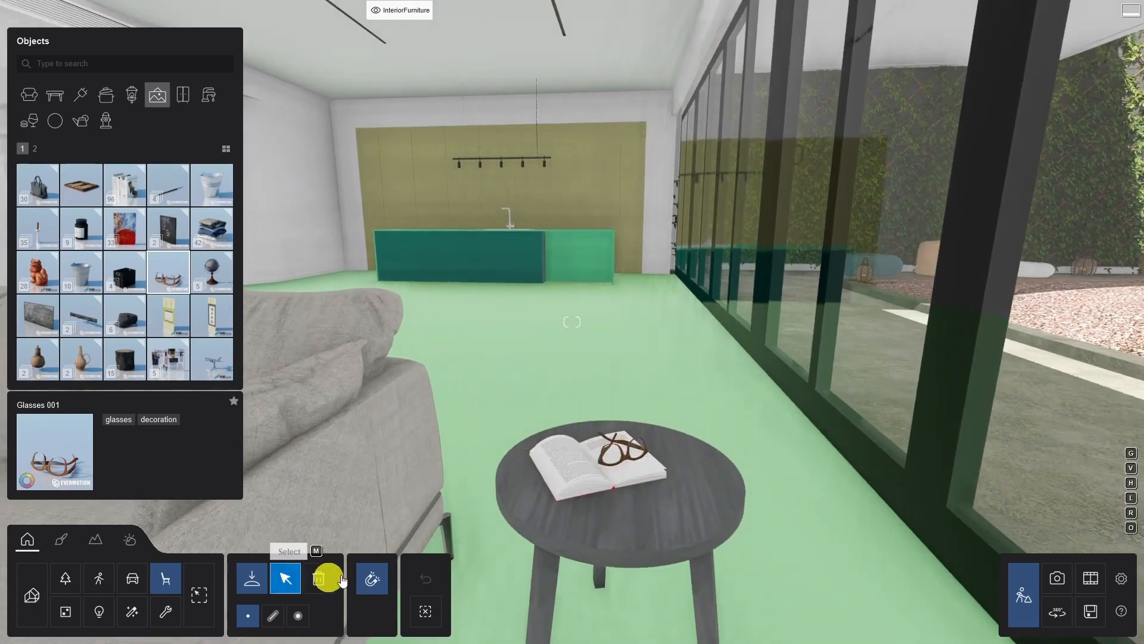
key(s)
mouse_move(405, 539)
right_down()
mouse_move(434, 544)
mouse_move(421, 533)
right_up()
key(d)
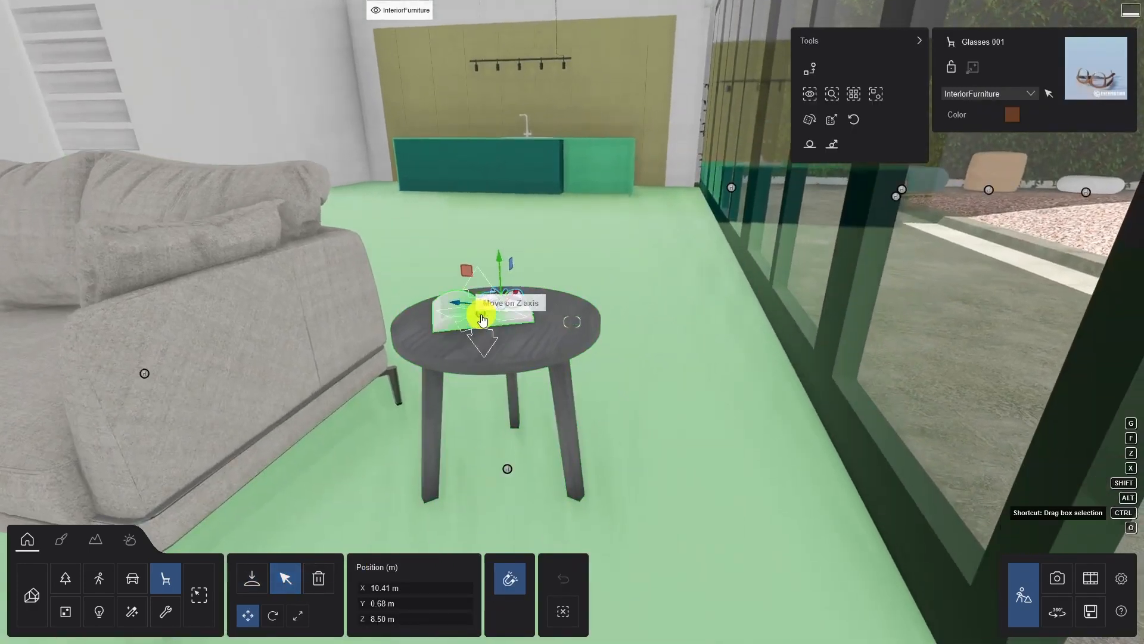
click(475, 334)
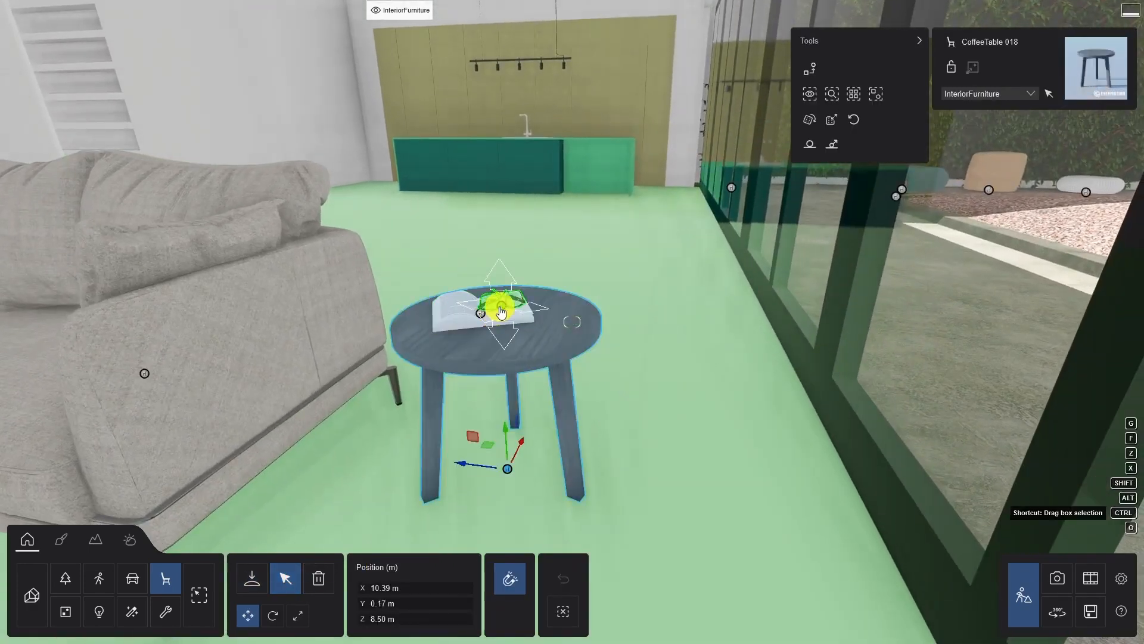
click(973, 67)
- Save the side table group to the library as SideBoard in the Main (default) category folder
click(1040, 68)
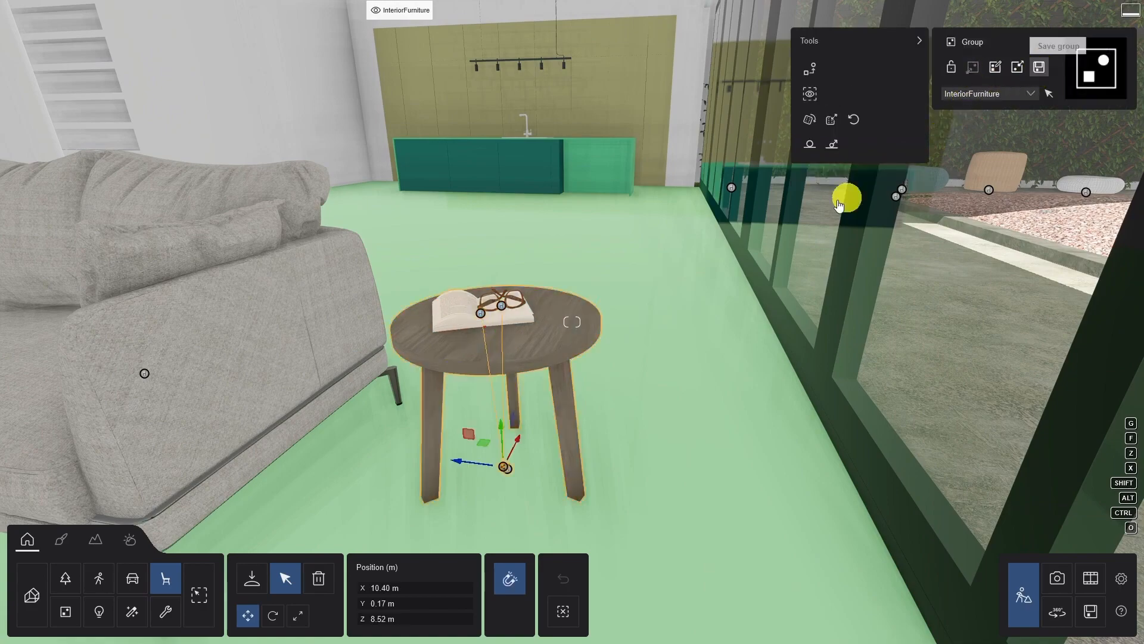
click(643, 214)
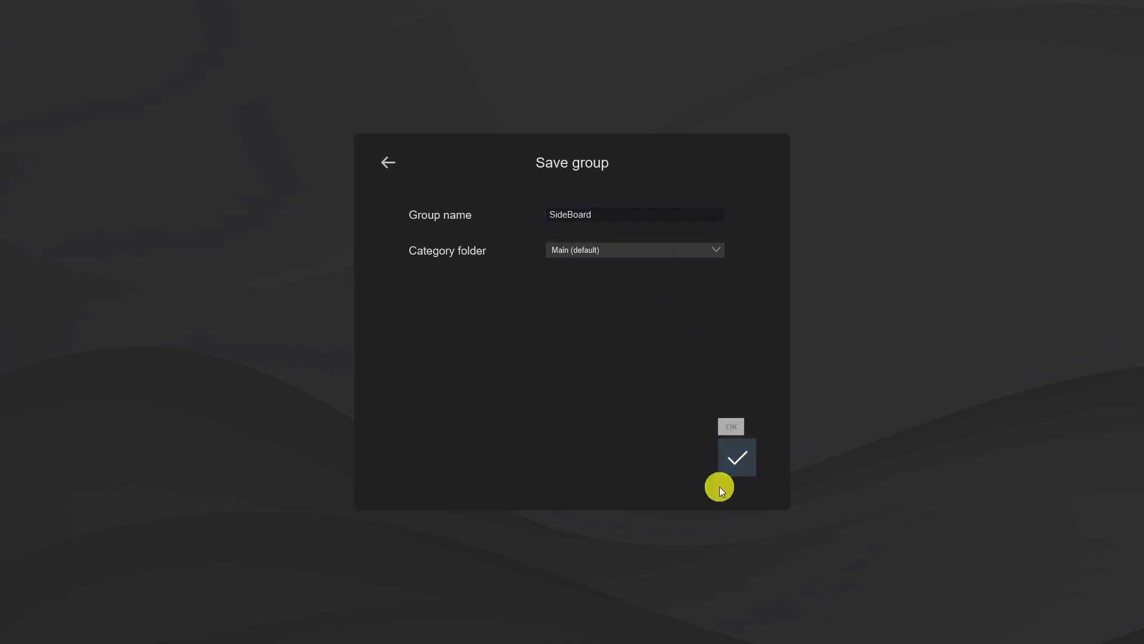
click(740, 453)
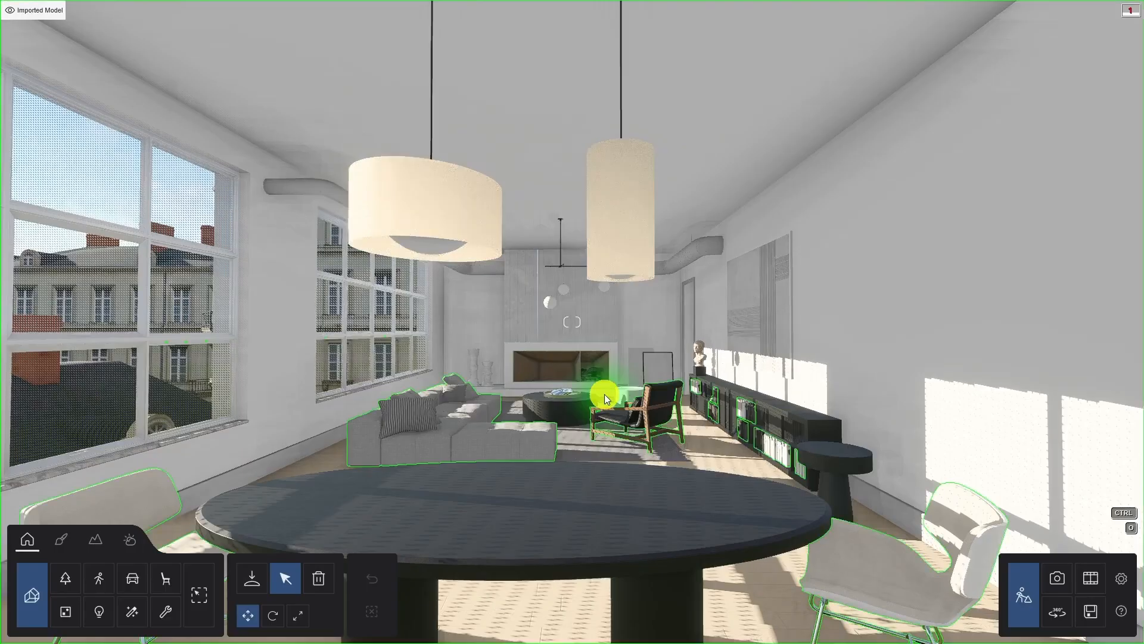
- In the loft scene with the oval dining table, place the saved SideBoard group on the floor beside the white chair
click(63, 607)
click(199, 595)
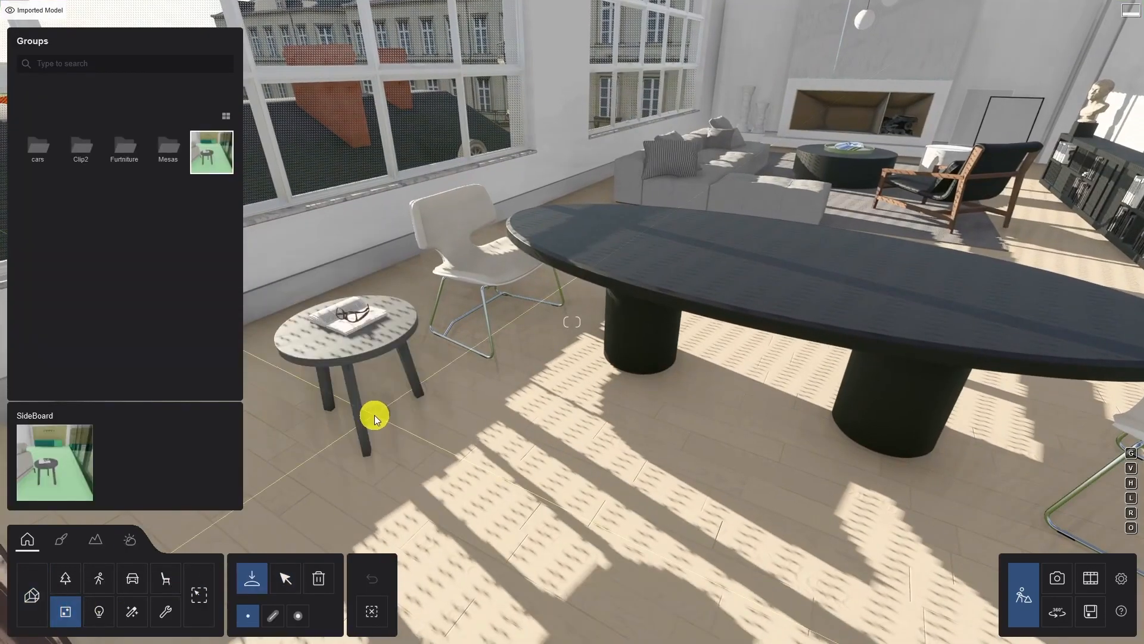
click(411, 420)
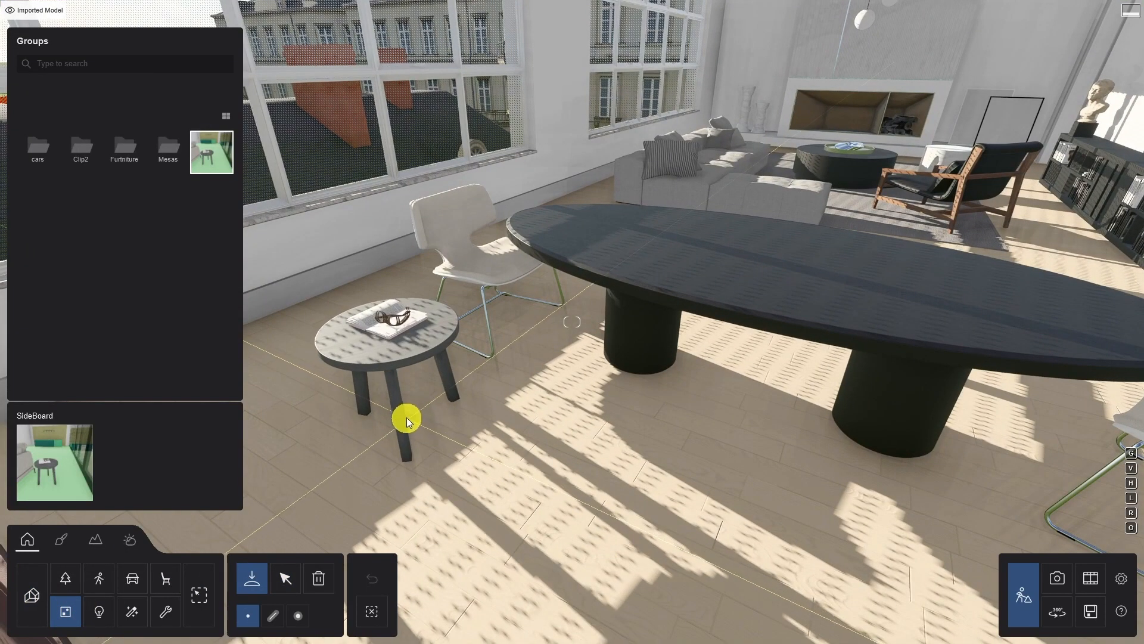
click(289, 591)
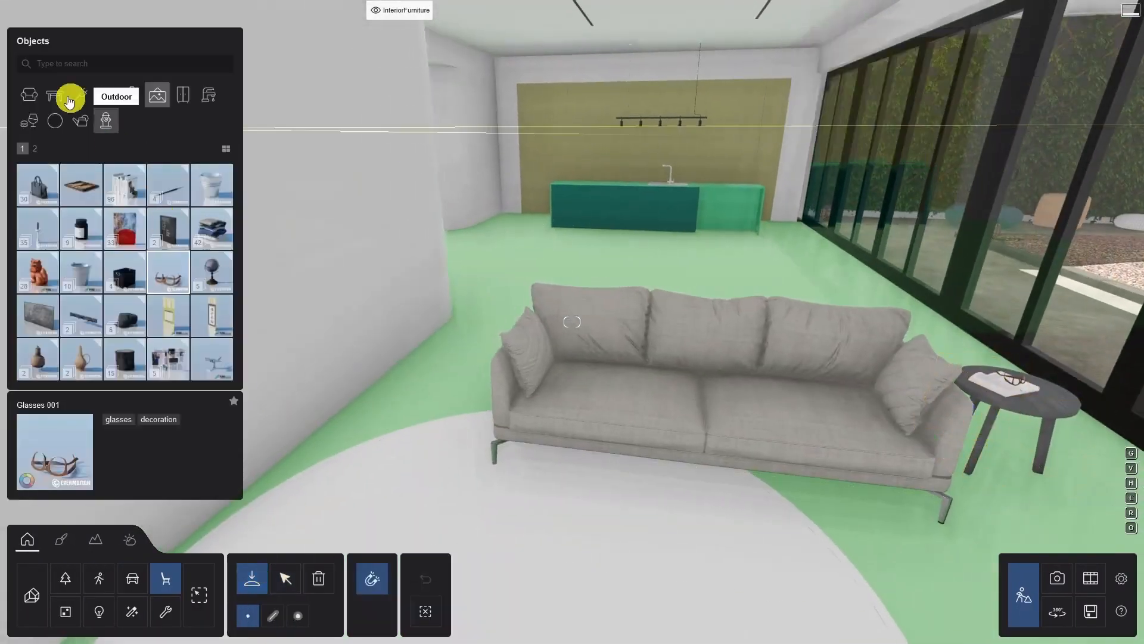
- Back in the green-floored interior, place a dark round wooden coffee table at the sofa's free end and FloorLamp 014 behind it
click(55, 94)
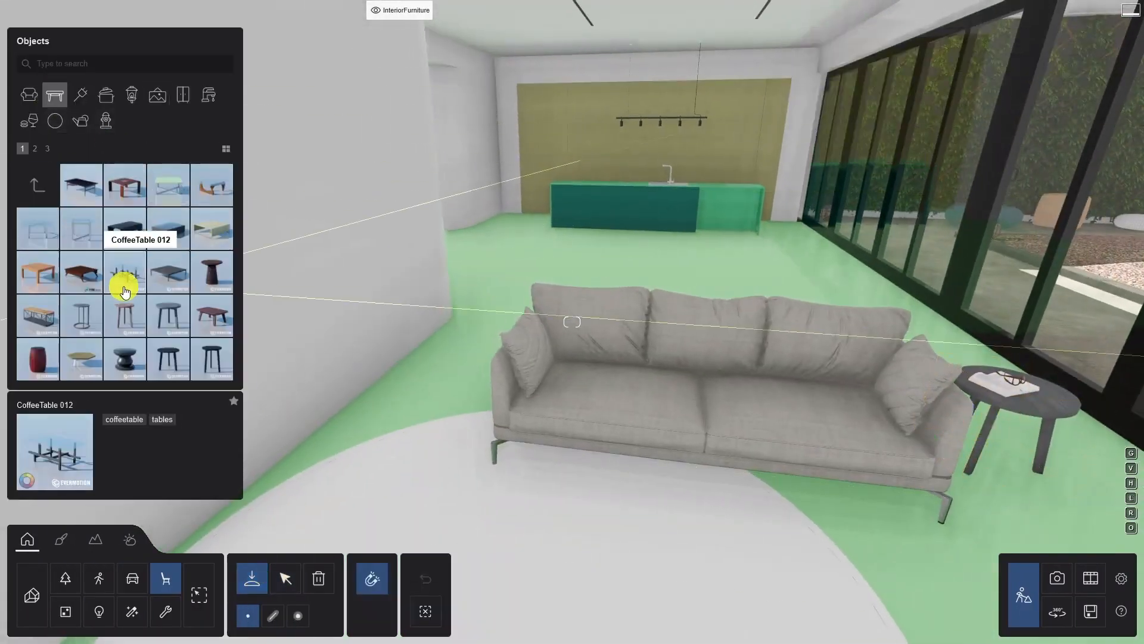
drag(123, 289, 441, 414)
click(132, 94)
click(91, 186)
click(211, 272)
click(370, 406)
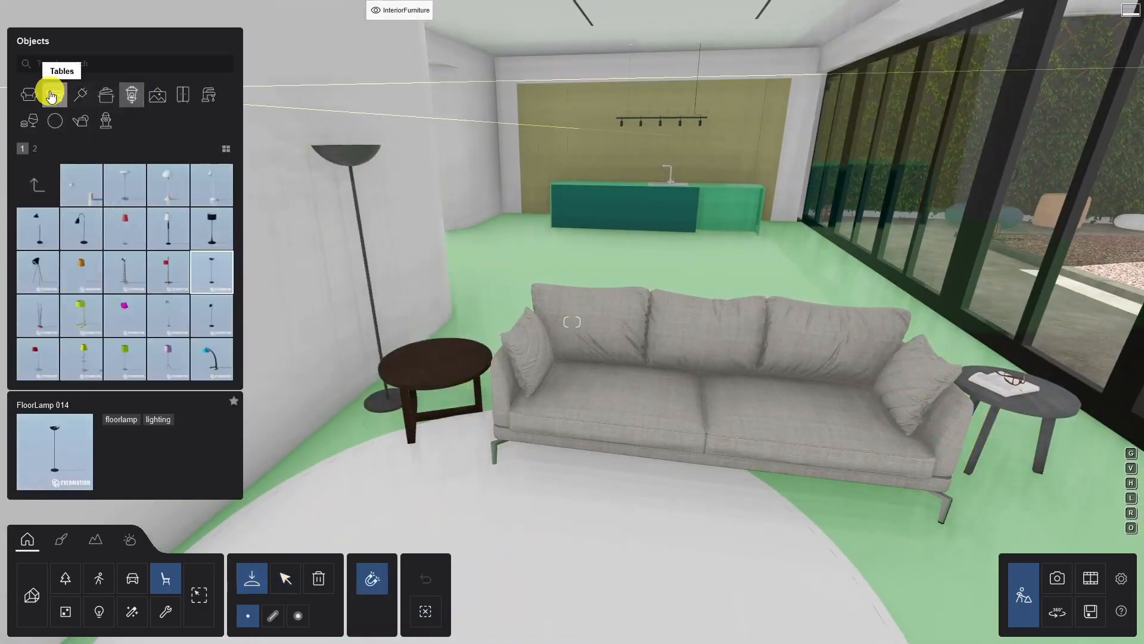
- Place FootStool 005 in front of the sofa and change its colour to near white
click(29, 94)
click(168, 228)
click(124, 228)
right_drag(286, 280, 426, 411)
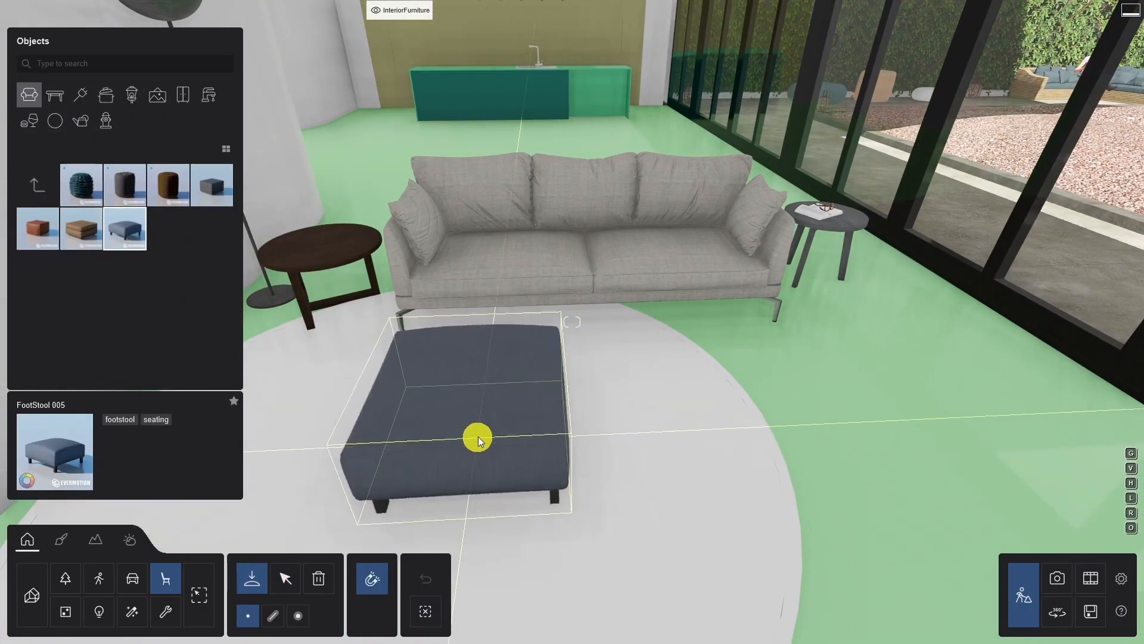
click(475, 436)
click(1013, 114)
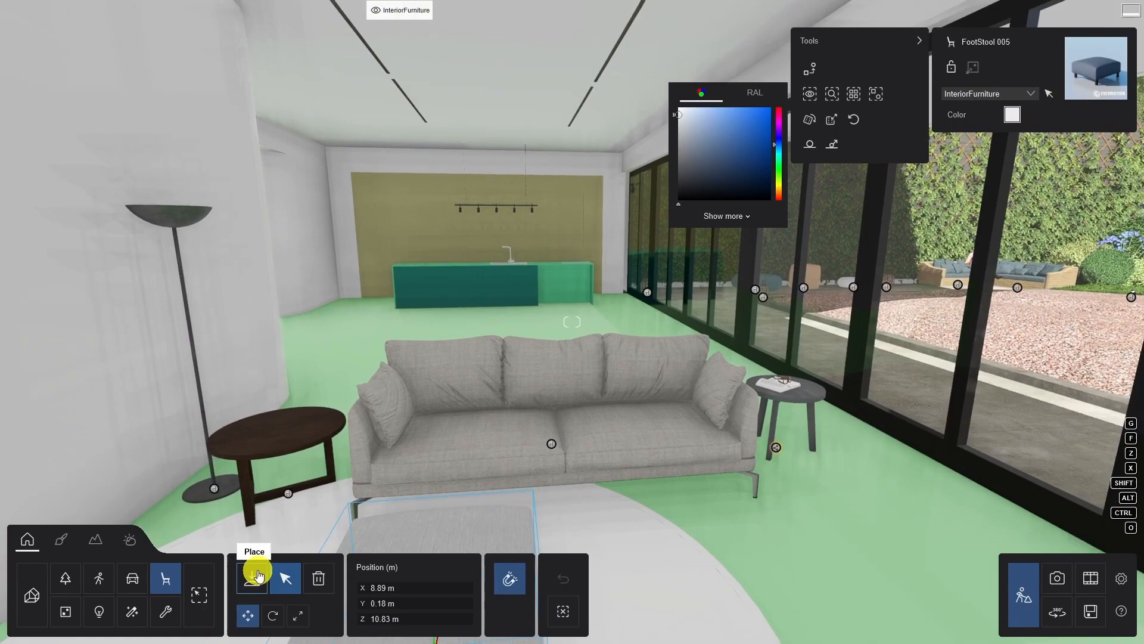
- Place the flower vase, Vase 027, on the green kitchen counter in the background
click(252, 578)
click(158, 94)
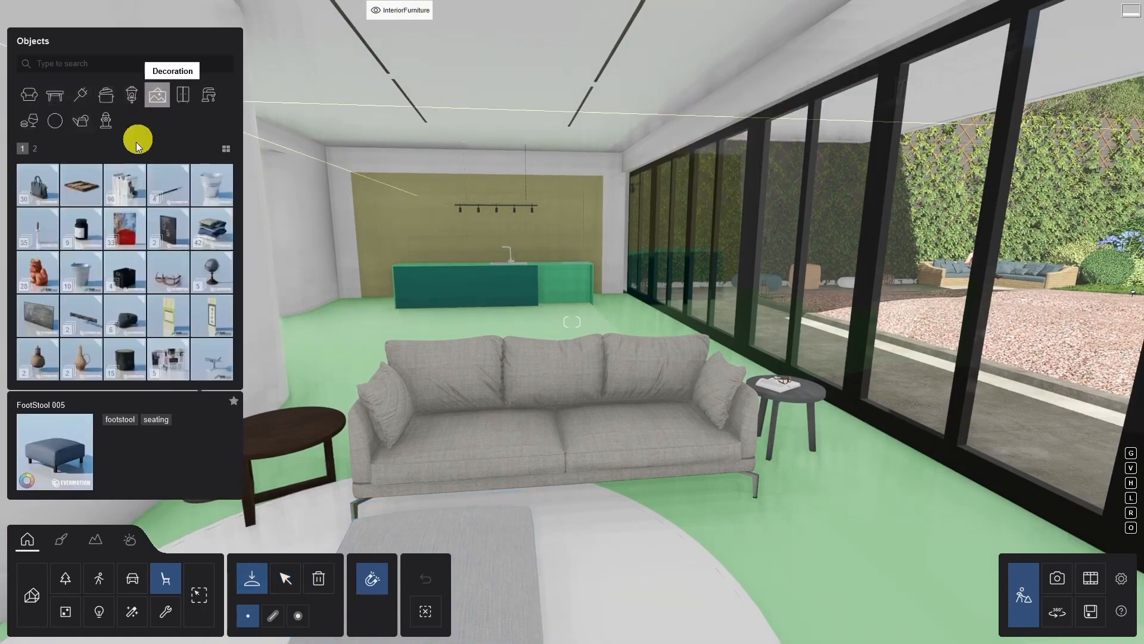
click(81, 185)
click(554, 263)
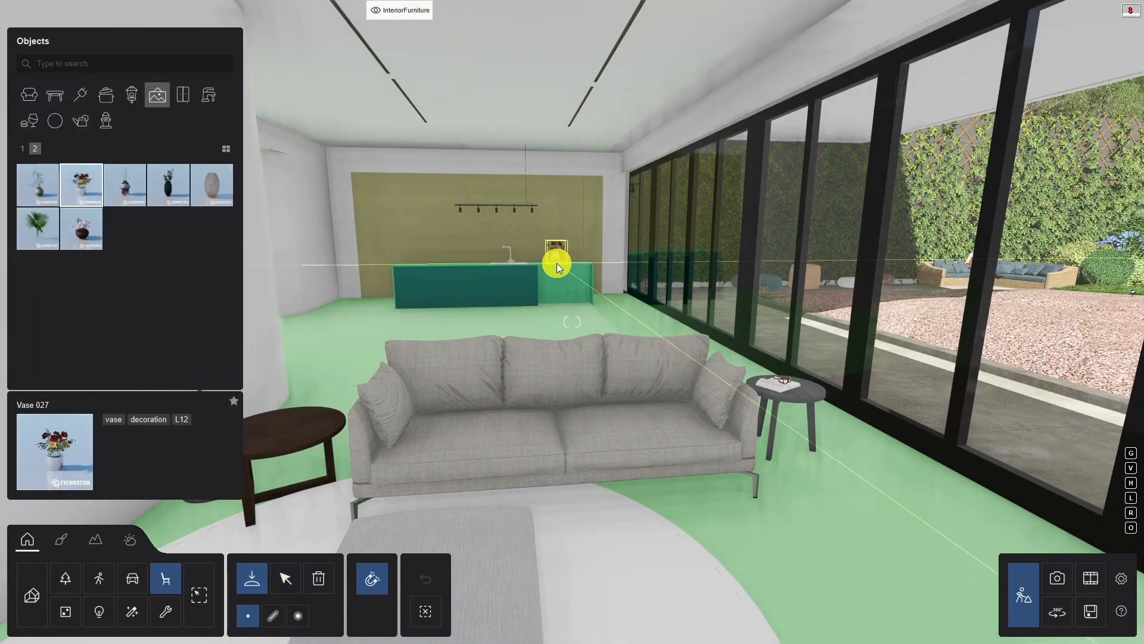
- Place the BarChair 018 bar stool on the floor in front of the kitchen counter, beneath the flower vase
click(30, 94)
click(81, 185)
click(169, 315)
click(562, 309)
- Hang the mountain picture, Canvas 020, on the white wall beside the floor lamp
click(157, 94)
click(107, 266)
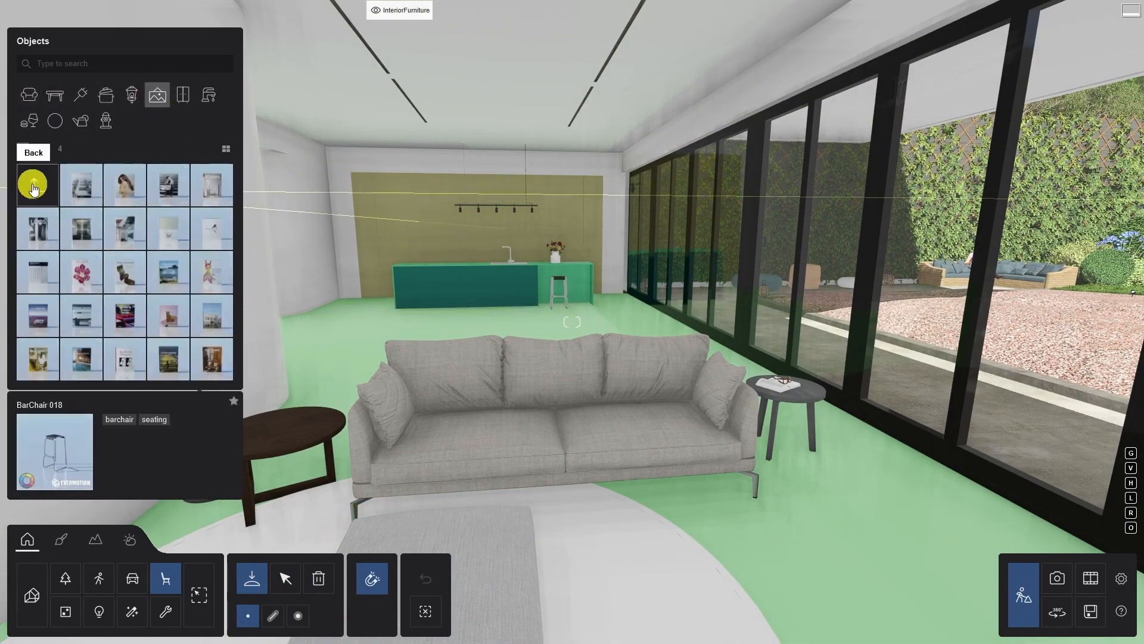
click(33, 186)
click(125, 229)
click(37, 359)
right_drag(536, 310, 412, 305)
click(435, 327)
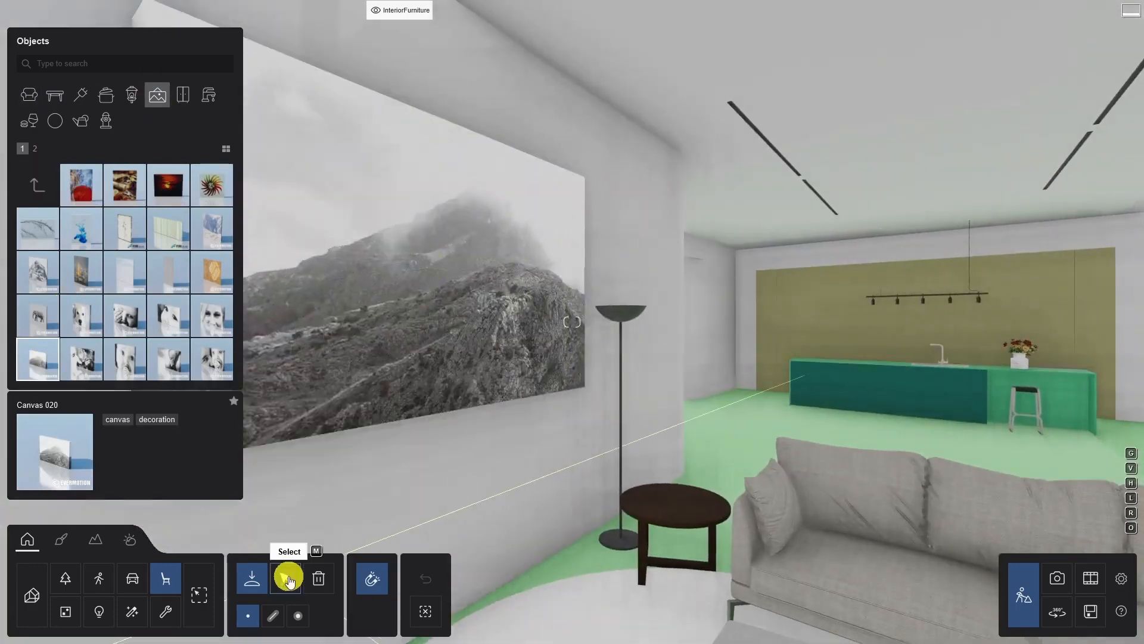
click(286, 578)
right_drag(534, 485, 549, 402)
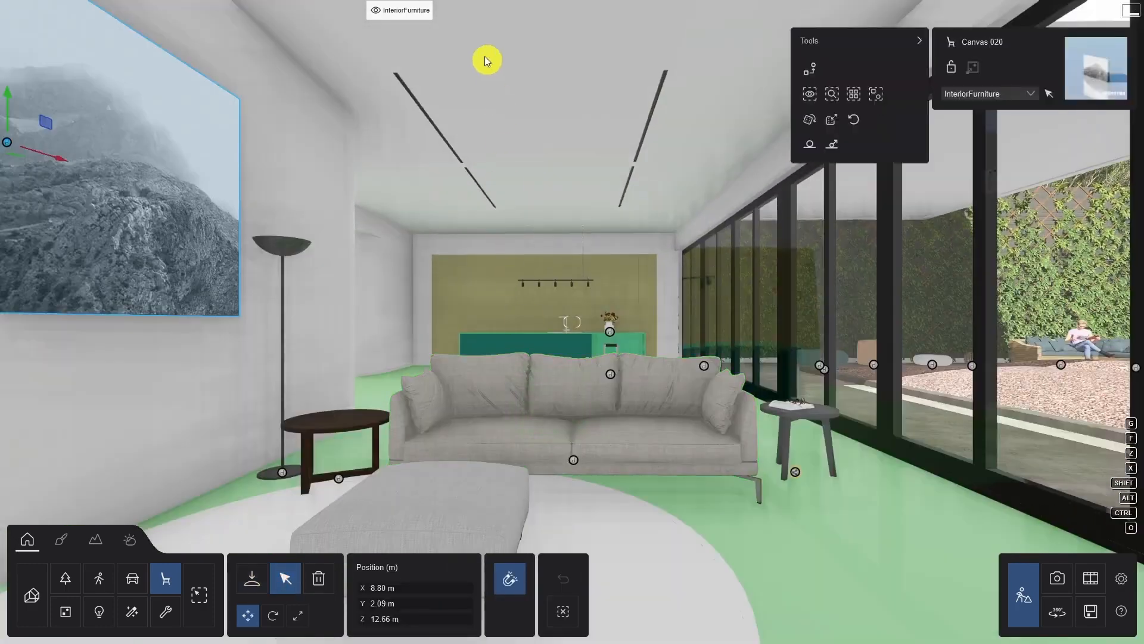
- Make InteriorLighting the active layer and open the light library for placing lights near the kitchen
click(455, 12)
click(99, 609)
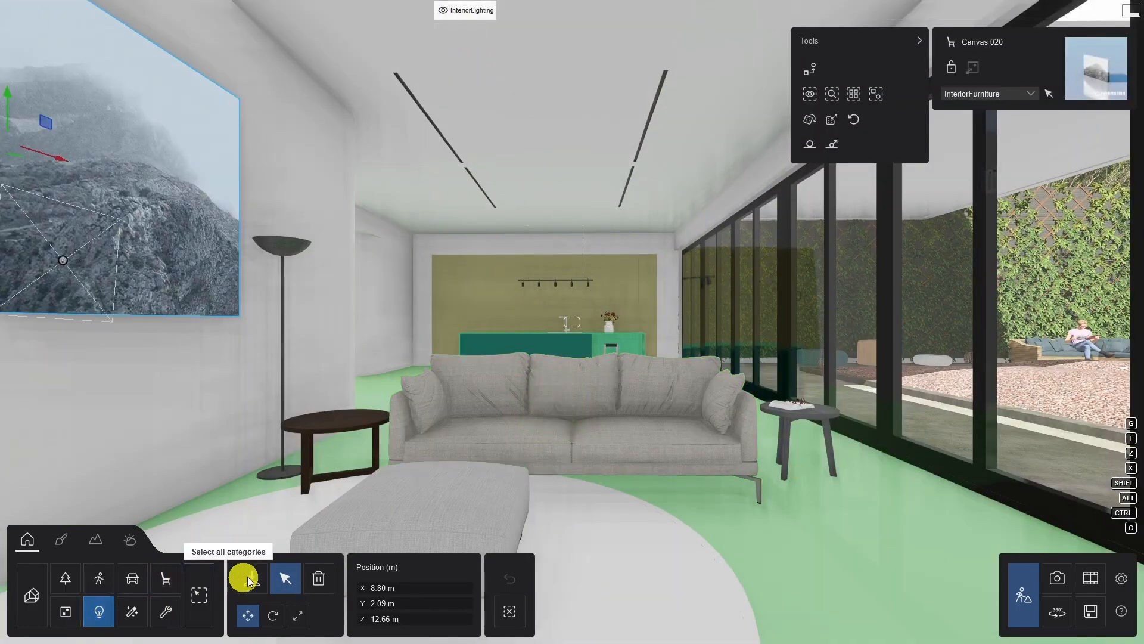
click(250, 578)
right_drag(328, 550, 490, 501)
key(w)
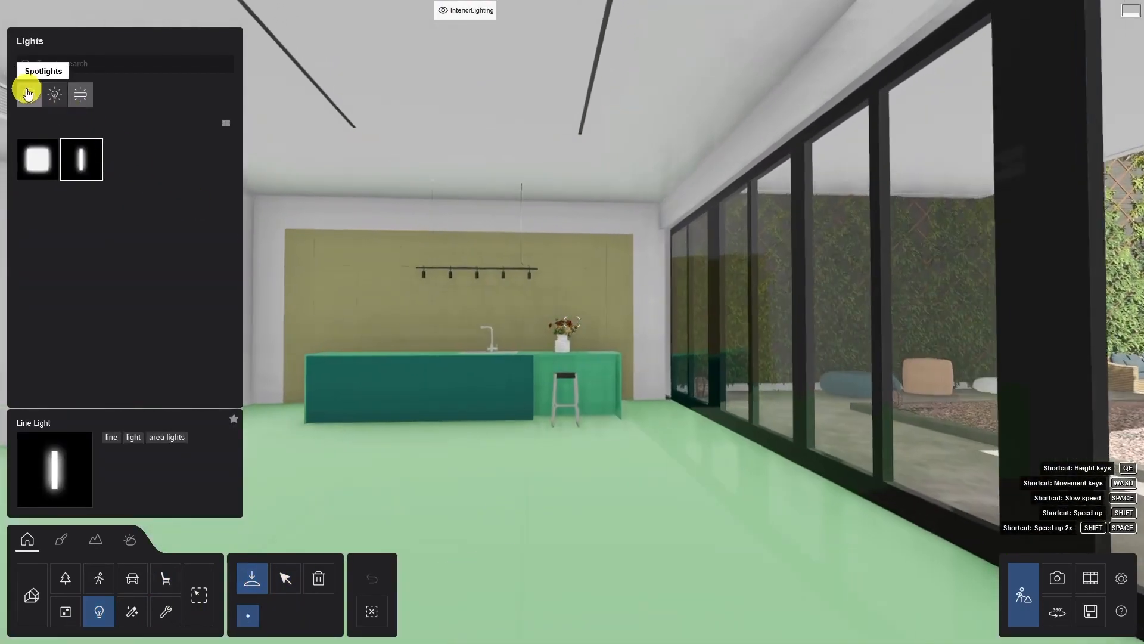
- Place a Lamp24 spotlight at each of the five fixtures on the track lamp above the kitchen counter
click(29, 94)
click(167, 328)
key(w)
right_drag(528, 290, 615, 303)
key(e)
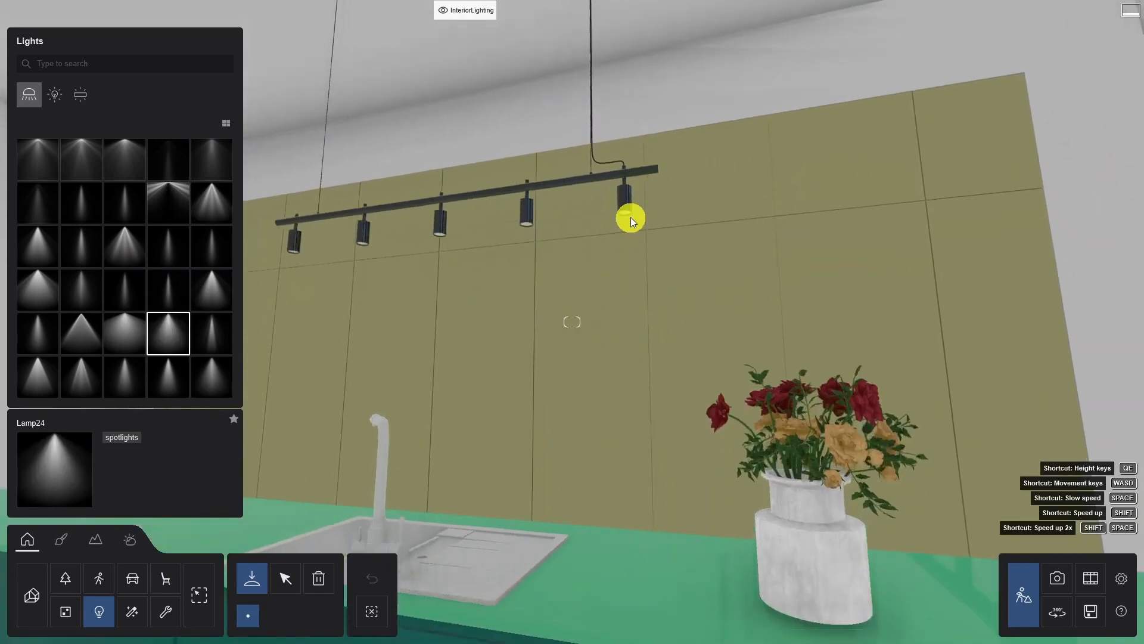
click(624, 208)
click(531, 222)
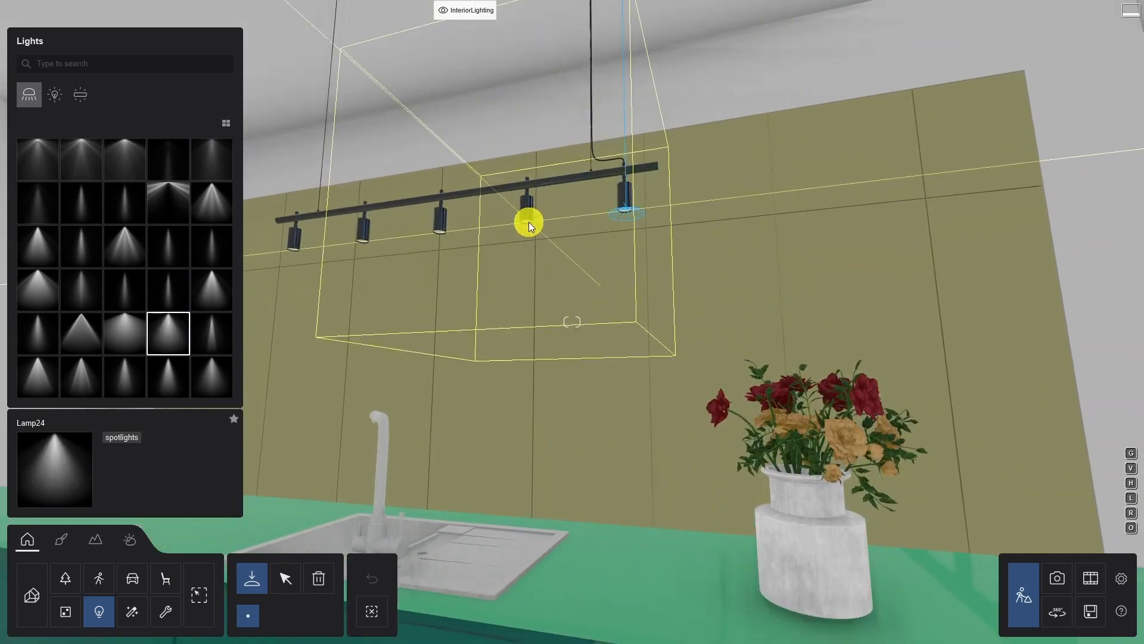
click(438, 232)
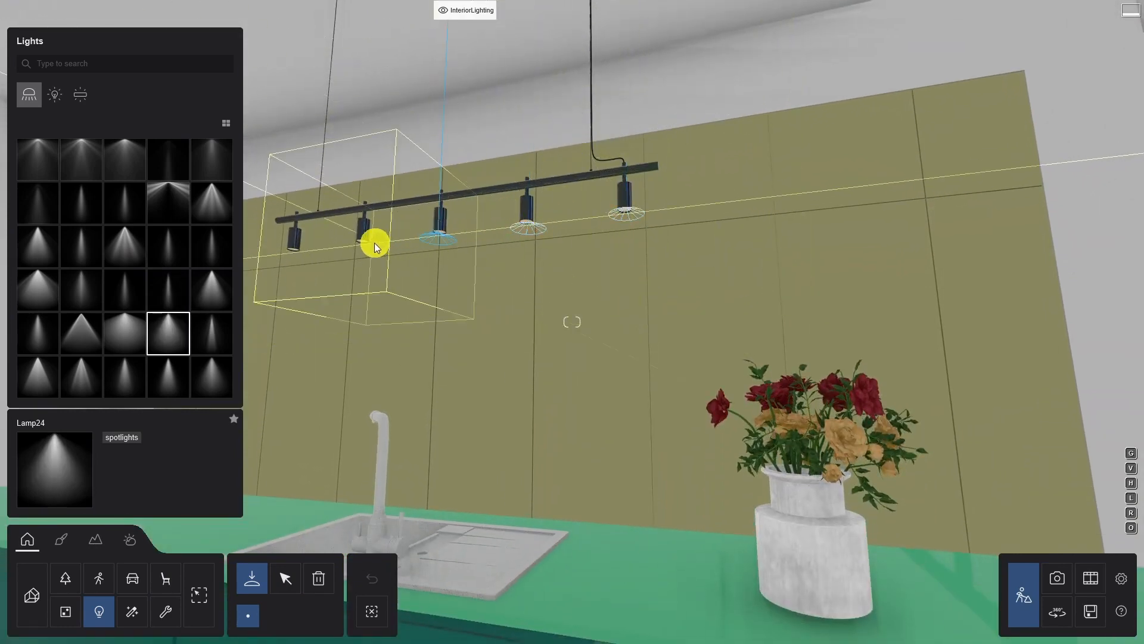
click(366, 240)
click(291, 249)
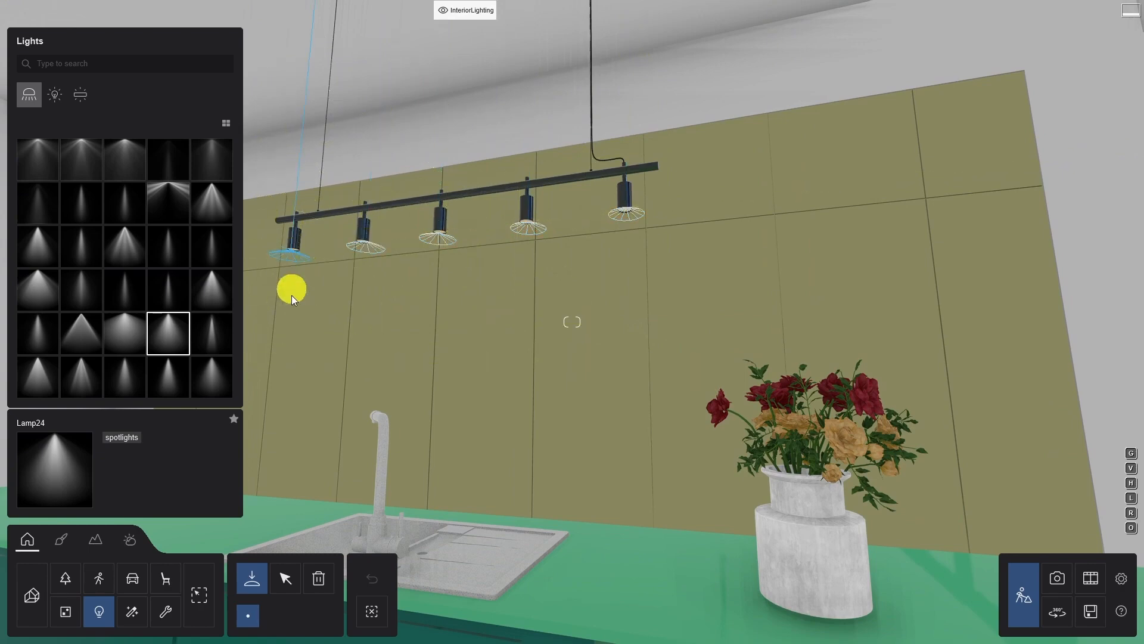
- Select all five track spotlights and widen their cone angle almost to its maximum
click(285, 577)
ctrl+drag(723, 131, 130, 343)
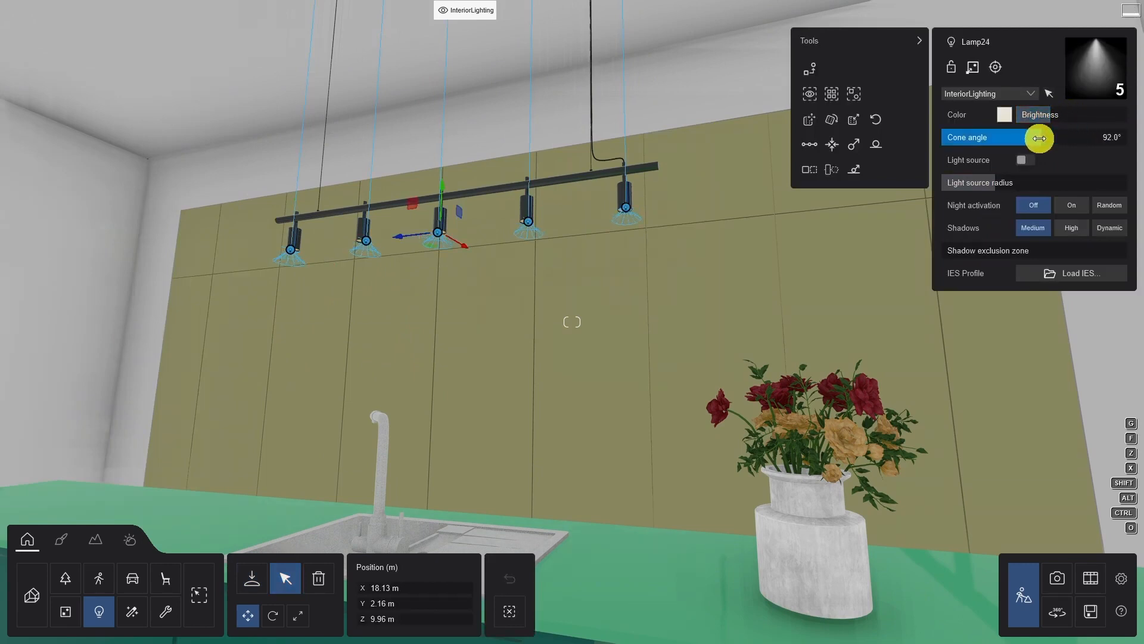
drag(1039, 138, 1107, 144)
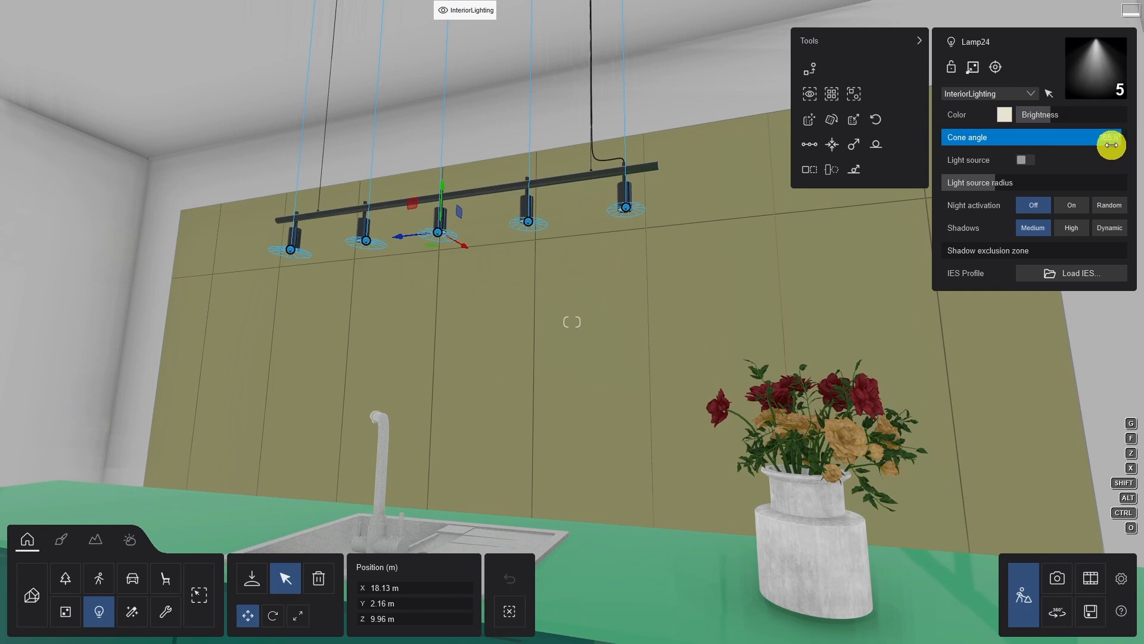
- Show the spotlights' light sources, set their radius to 0.09 m and hide the sources again
click(1024, 163)
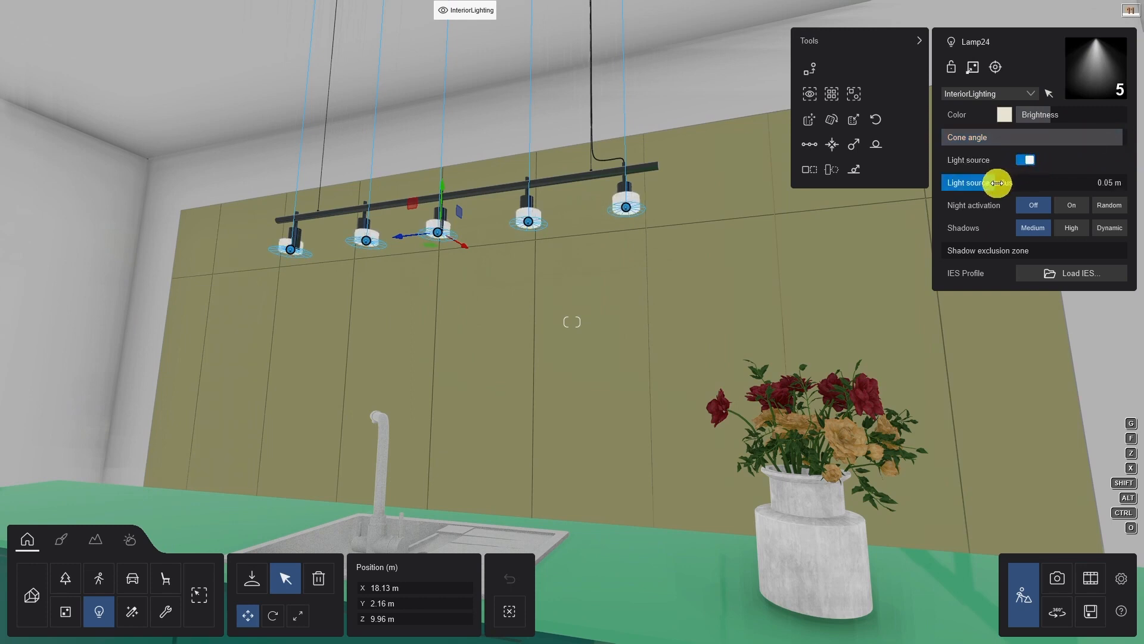
drag(1038, 185, 1016, 181)
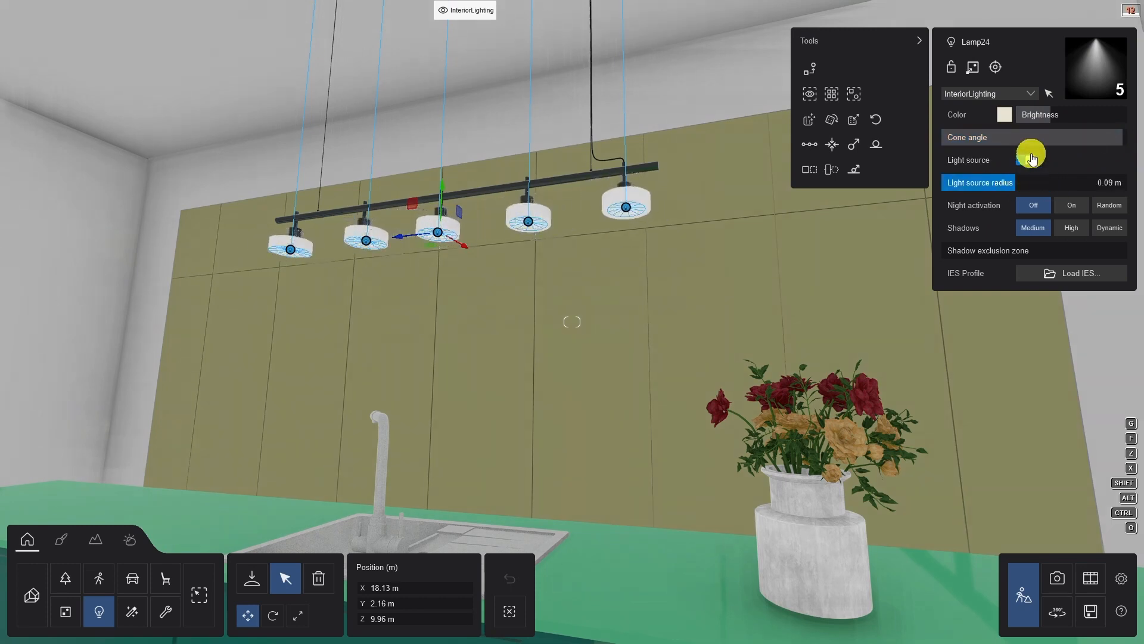
click(1026, 161)
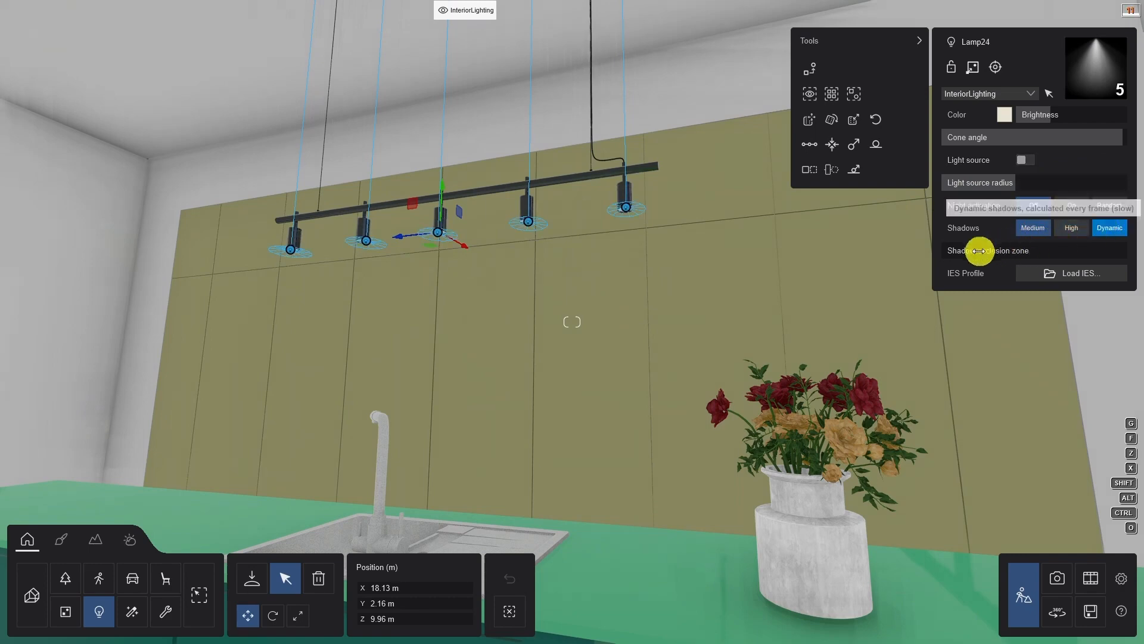
drag(980, 249, 947, 246)
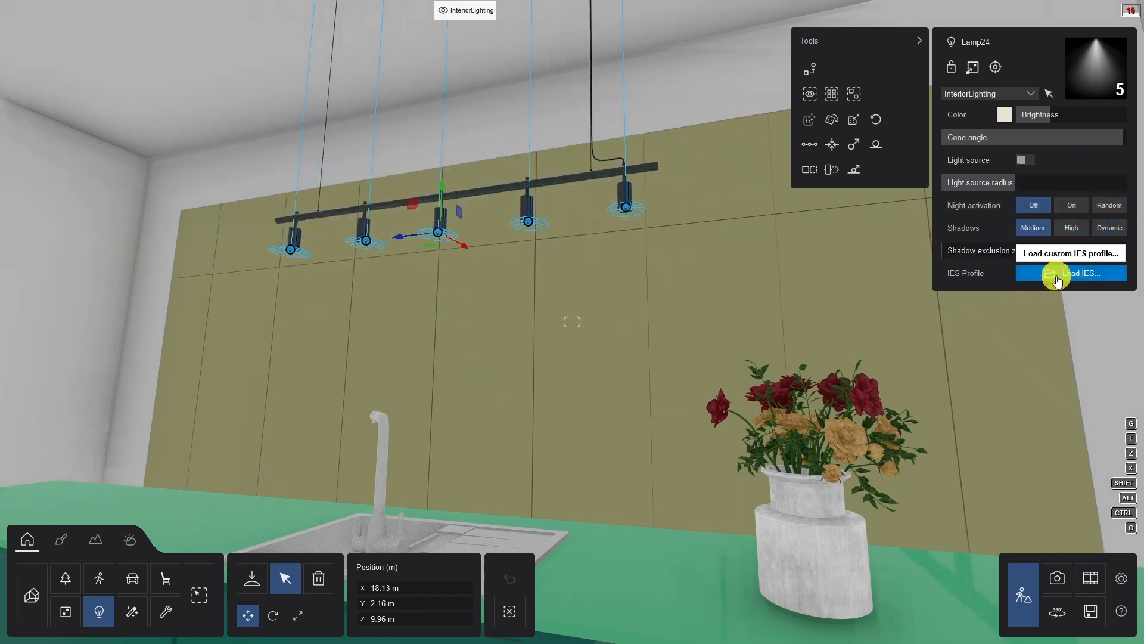
- Look through the omni lights and the area lights in the light library
click(252, 578)
click(54, 94)
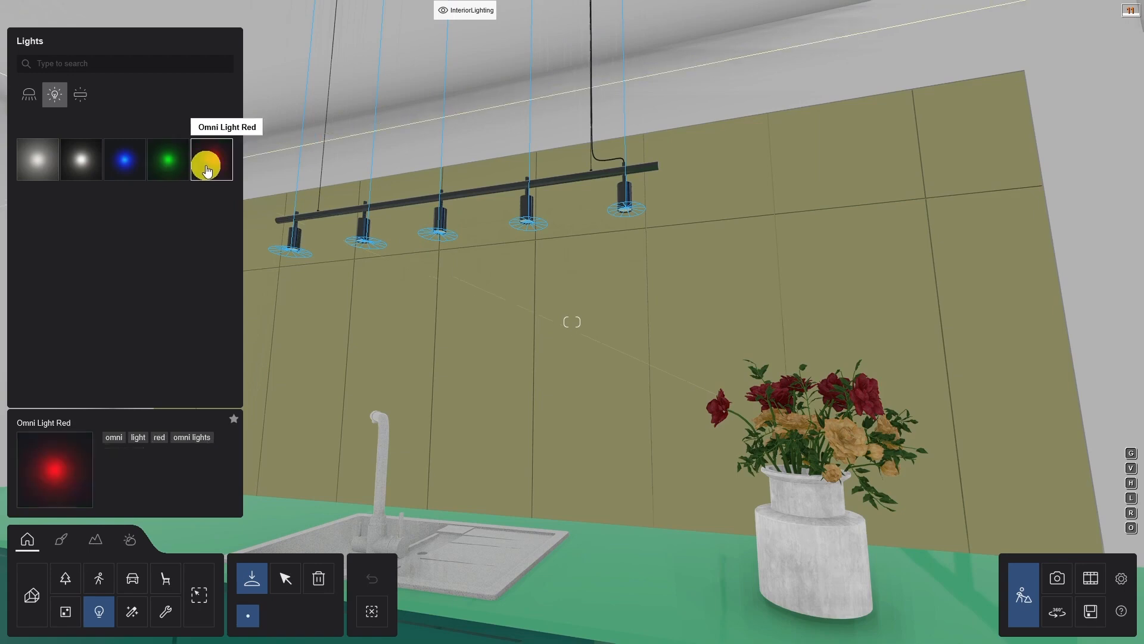
click(80, 94)
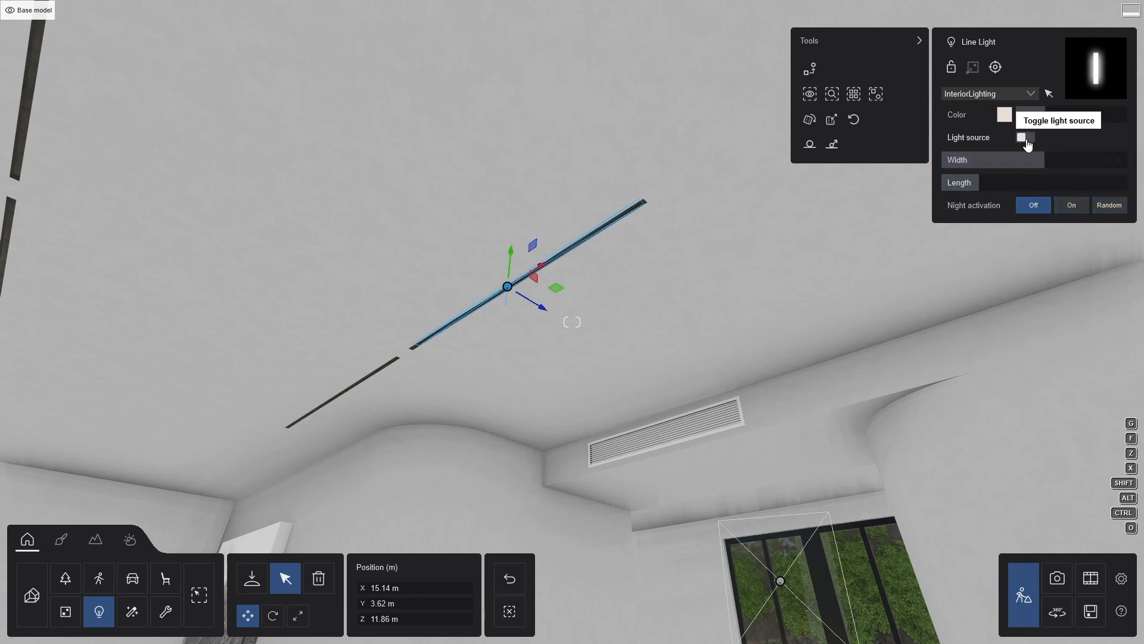
- Copy the ceiling line light into the parallel slot and copy both line lights along the X axis to the shorter slots
right_drag(775, 310, 655, 307)
key(Caps_Lock)
drag(647, 311, 334, 332)
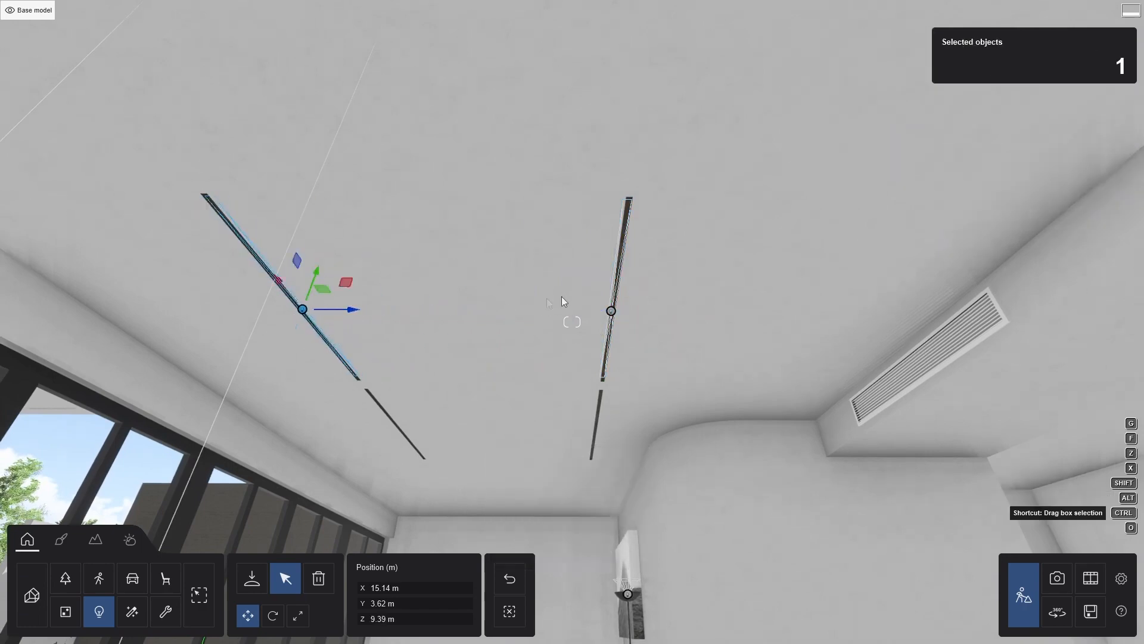
ctrl+click(616, 314)
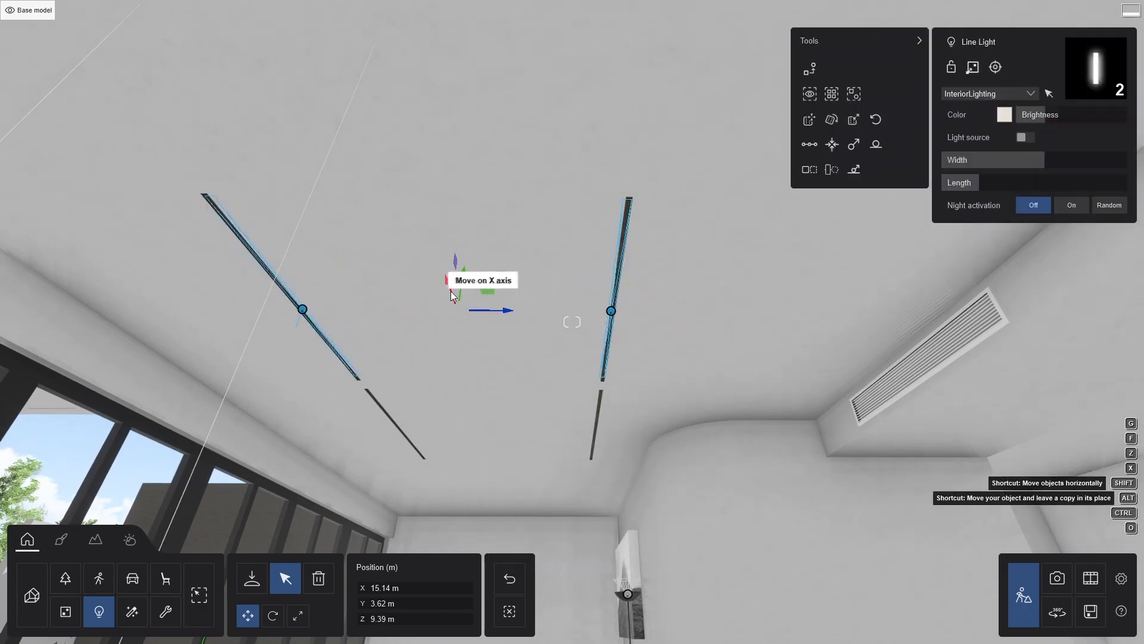
drag(451, 291, 492, 421)
right_drag(451, 435, 255, 594)
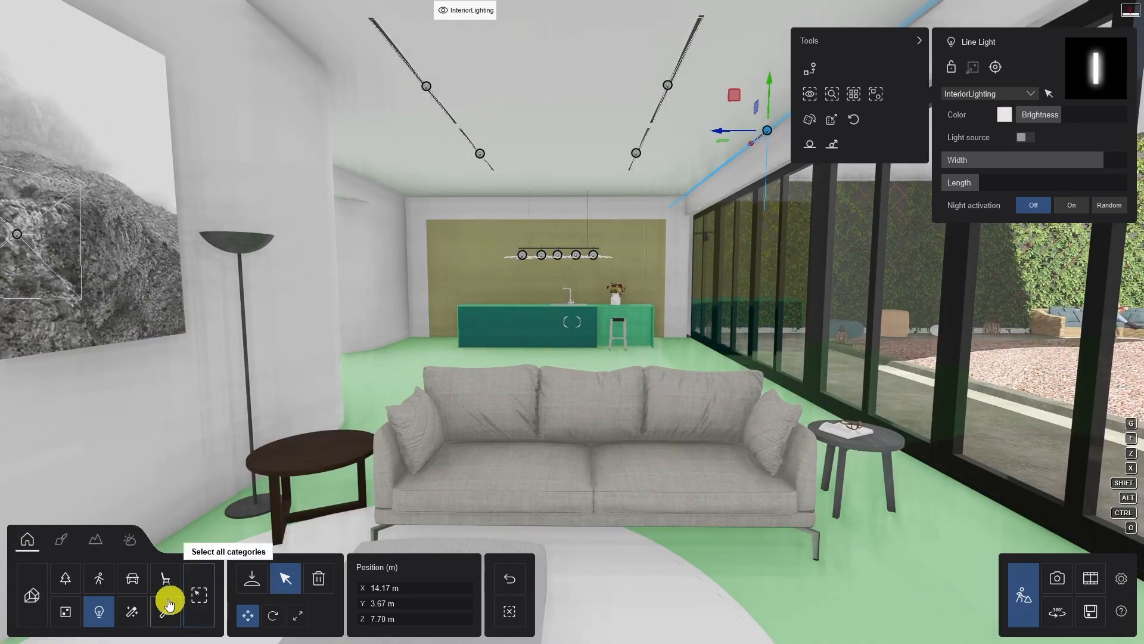
- Apply a dark brown parquet from the wood flooring materials to the green Material-Floor surface
click(62, 540)
right_drag(163, 548, 544, 555)
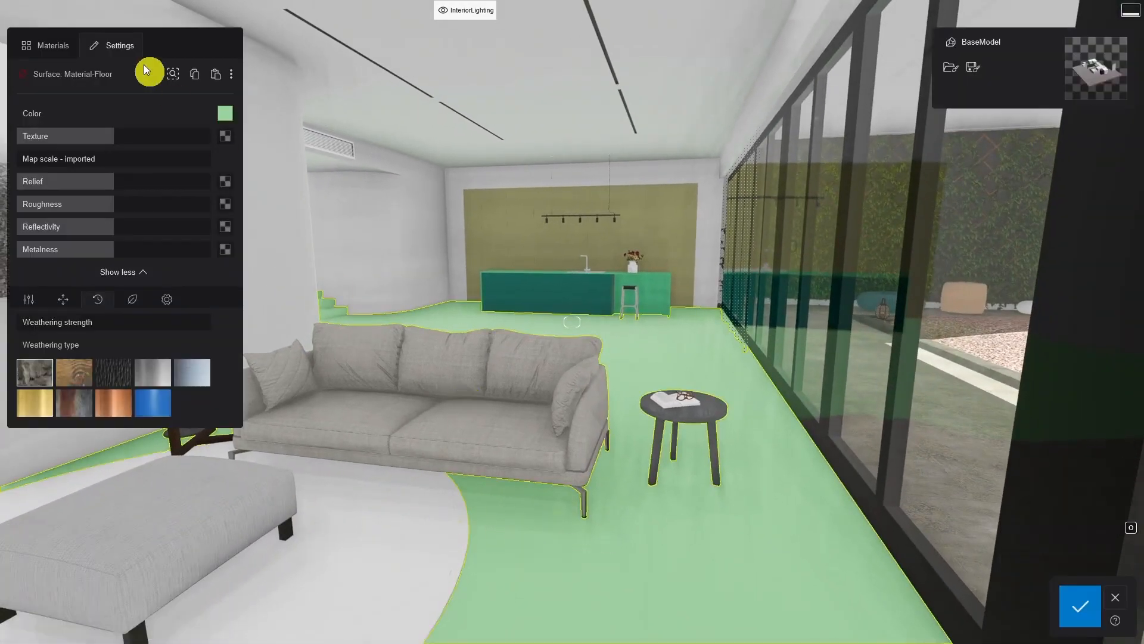
click(44, 45)
click(83, 122)
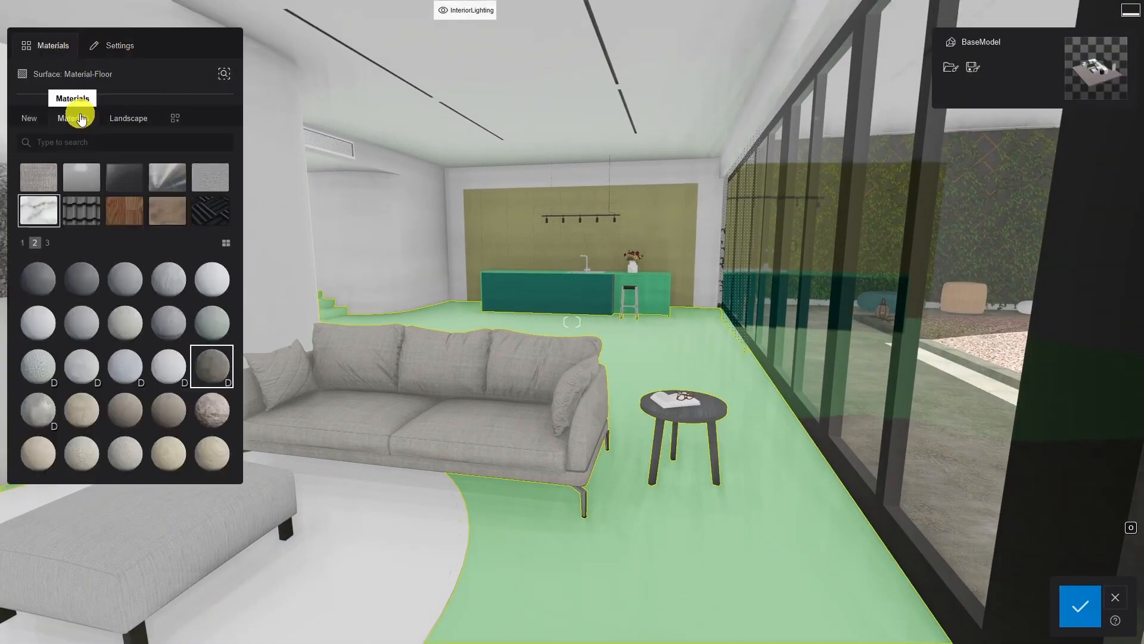
click(114, 211)
click(75, 277)
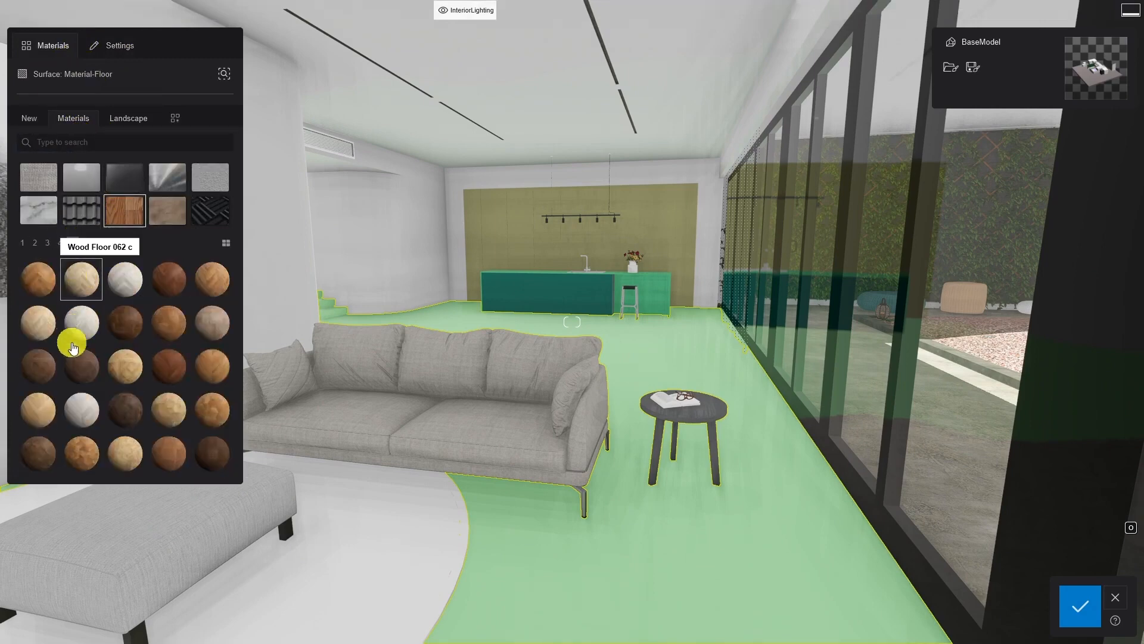
click(82, 372)
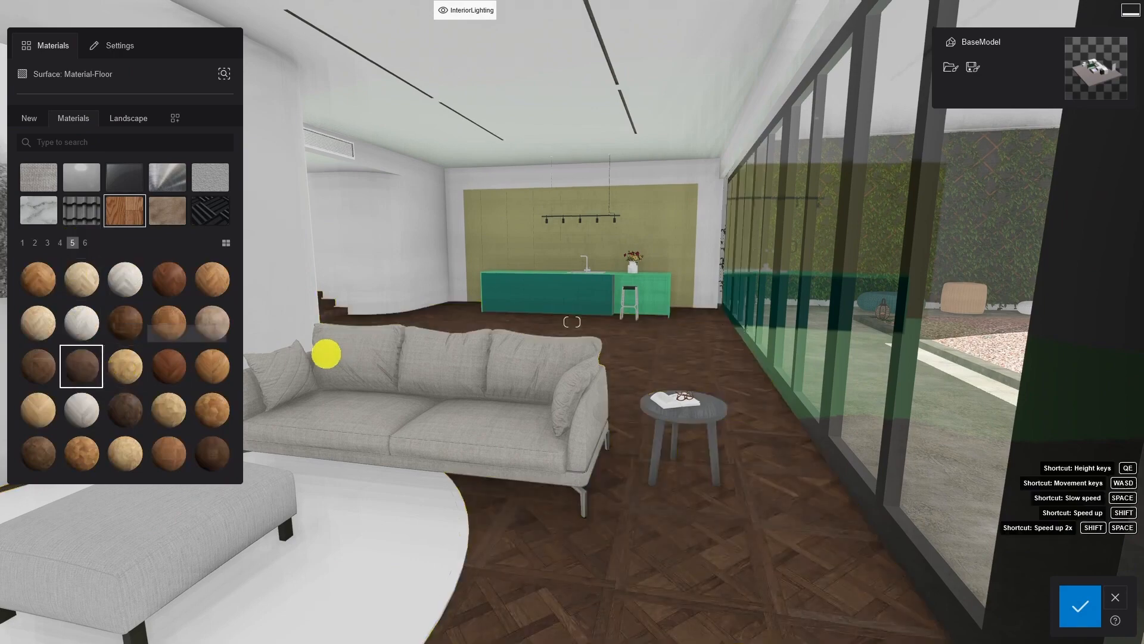
right_drag(327, 352, 334, 357)
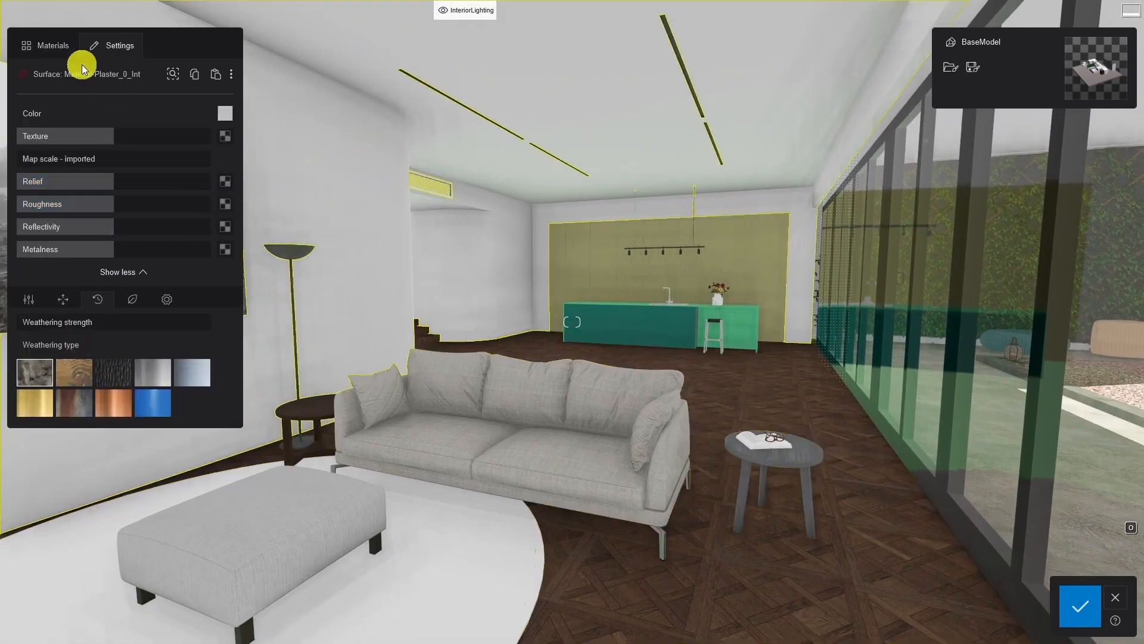
- Apply a light wood material to the Material-Cabinet surface of the kitchen island
click(53, 45)
right_drag(417, 332, 472, 332)
click(474, 330)
click(124, 210)
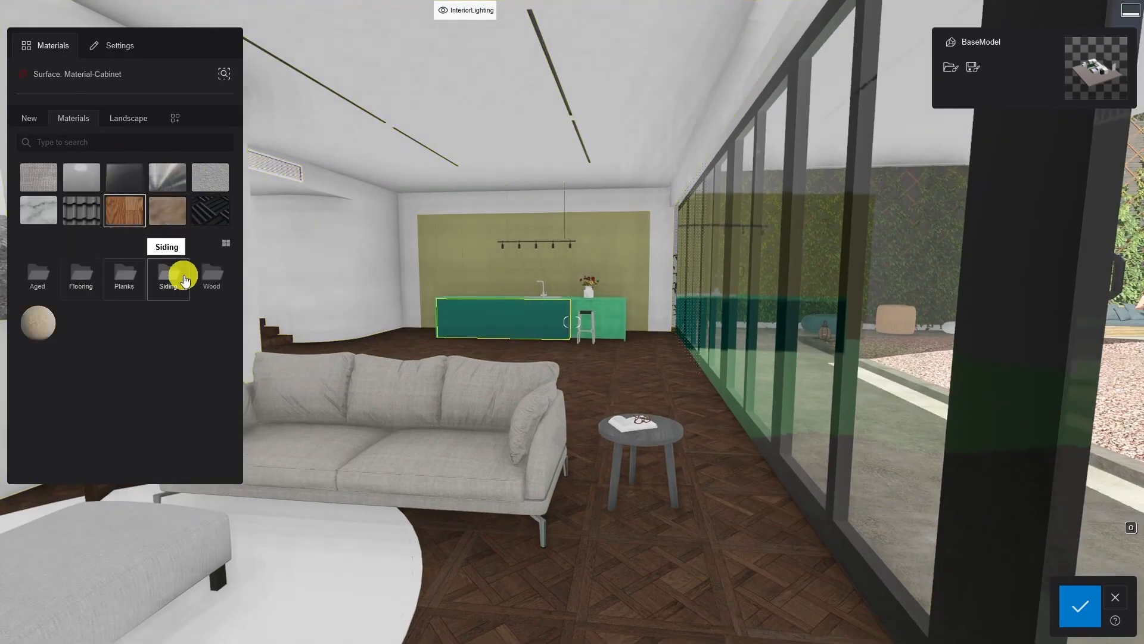
click(181, 276)
double_click(215, 323)
- Copy the cabinet's light wood material onto the wall panelling behind the kitchen
click(194, 74)
click(453, 250)
click(216, 74)
- Apply a white marble from the stone materials to the Material-Kitchen_Counter surface
click(604, 312)
click(53, 45)
click(38, 213)
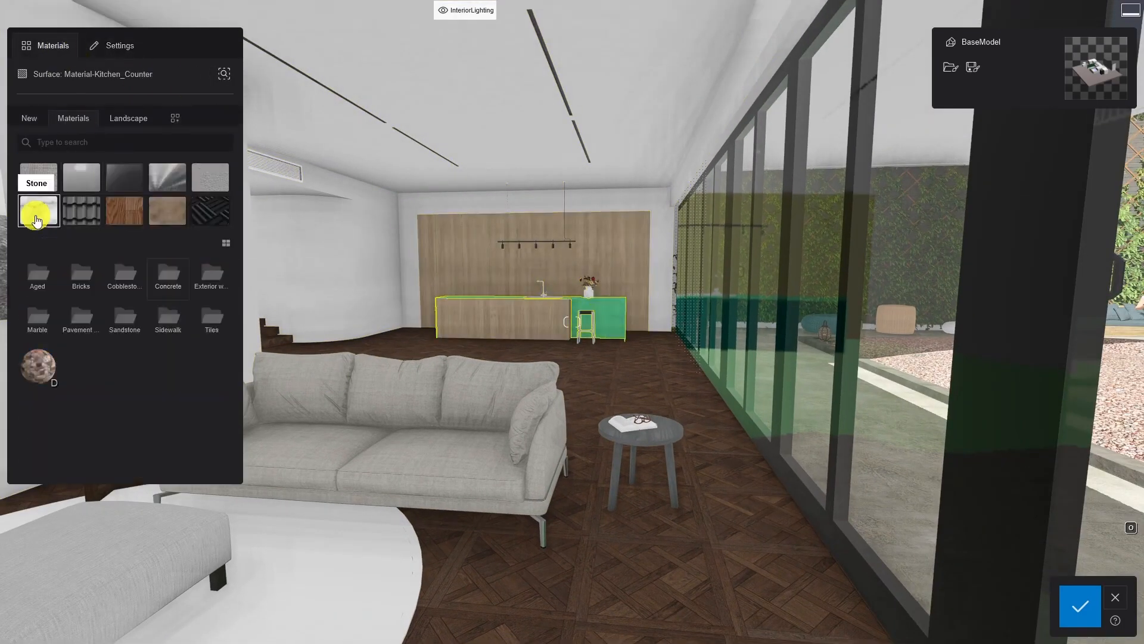
click(76, 280)
click(82, 322)
- Give the window frames a dark metal material with 75% roughness and save the material changes
right_drag(602, 408, 747, 404)
click(747, 404)
click(148, 189)
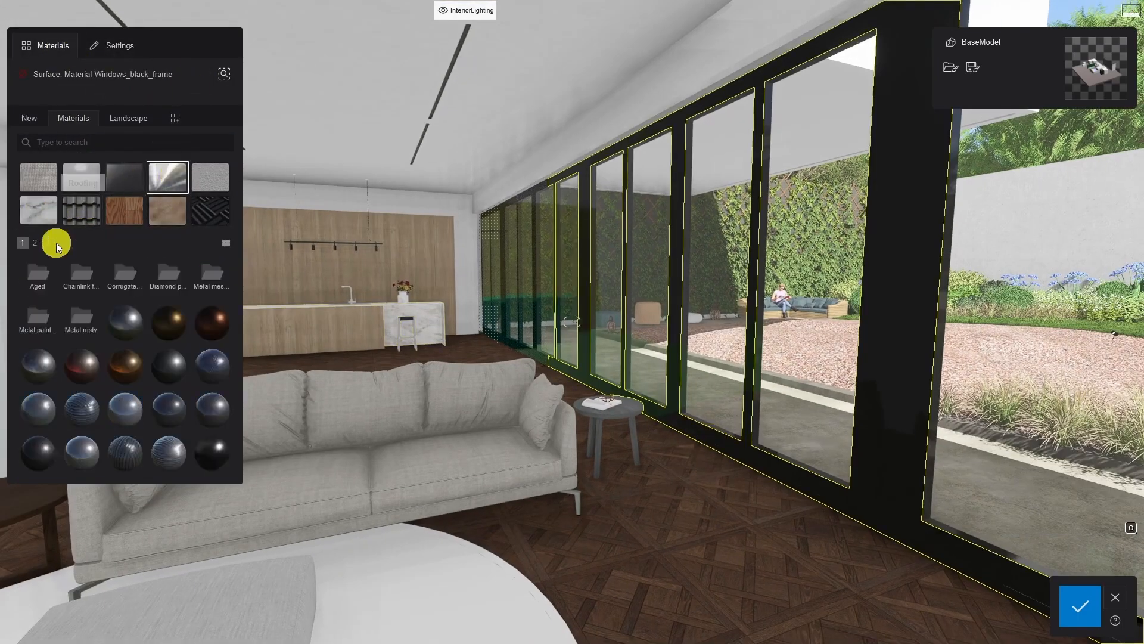
double_click(209, 401)
click(128, 143)
drag(48, 204, 90, 204)
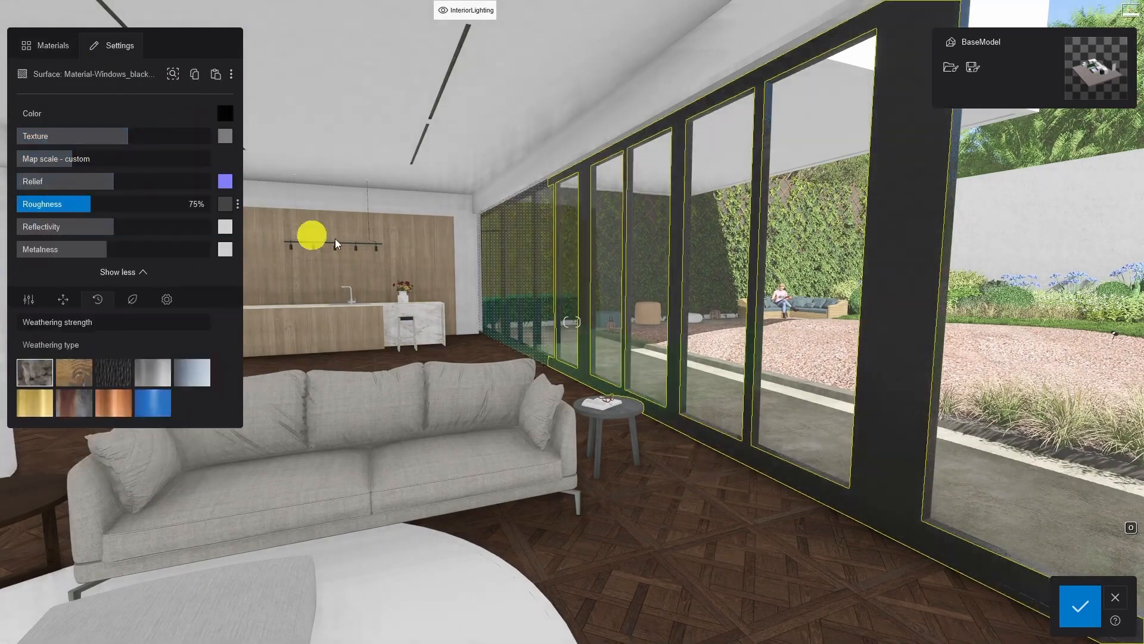
right_drag(335, 238, 209, 238)
click(1080, 603)
- In photo mode, apply the Interior RT style to the photo in slot 11
click(1057, 579)
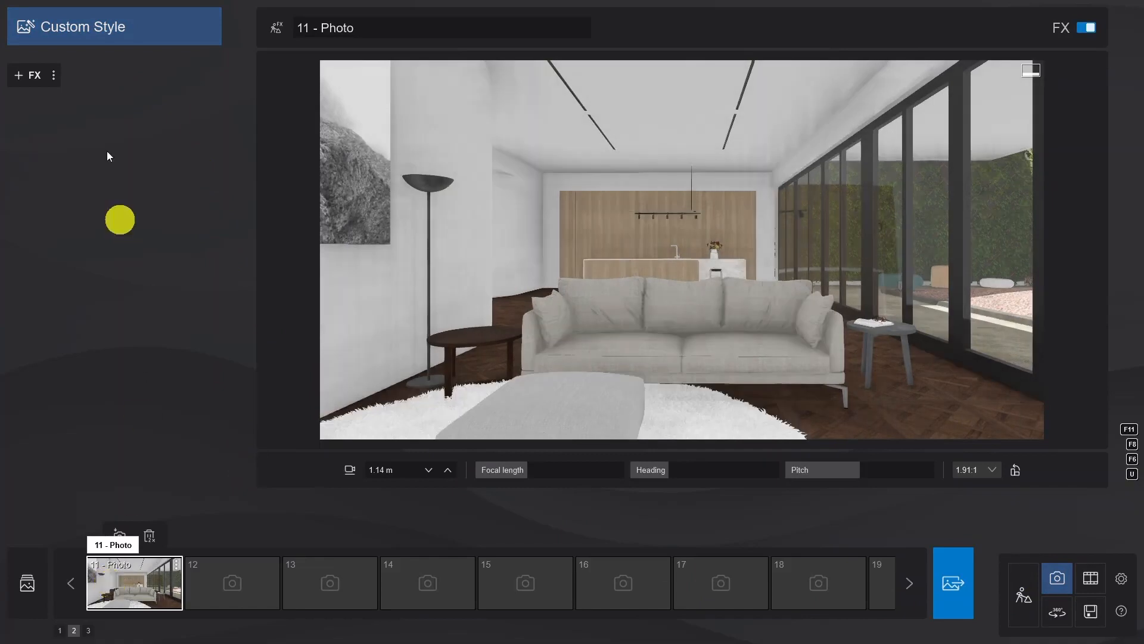
click(112, 30)
click(816, 248)
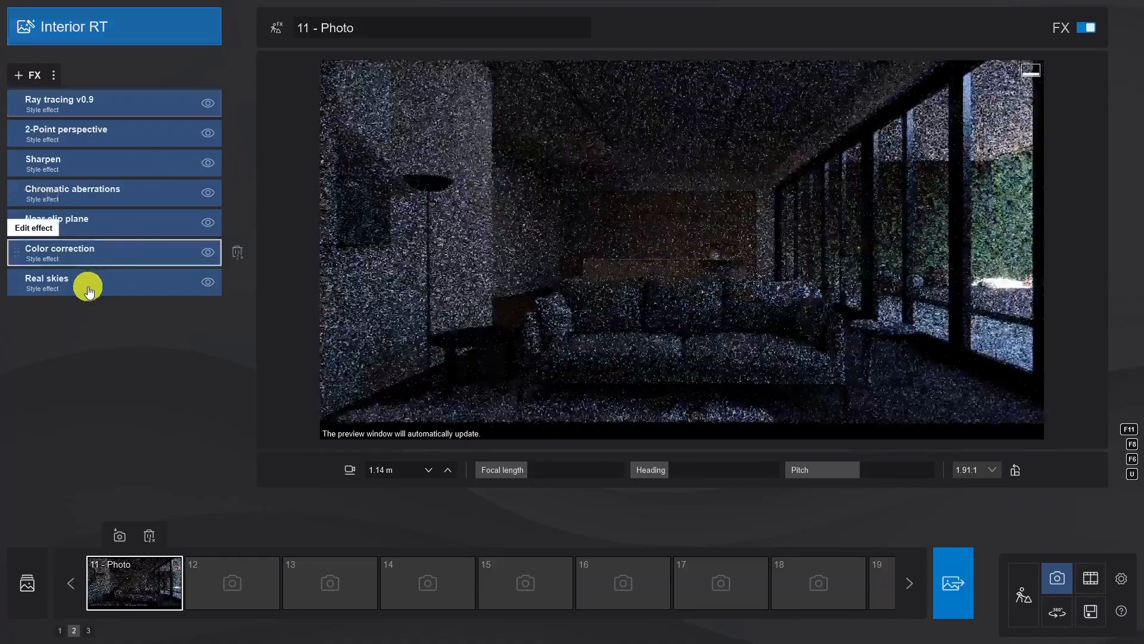
- Set the Real skies effect to the first sky in the clear sunny category
click(89, 283)
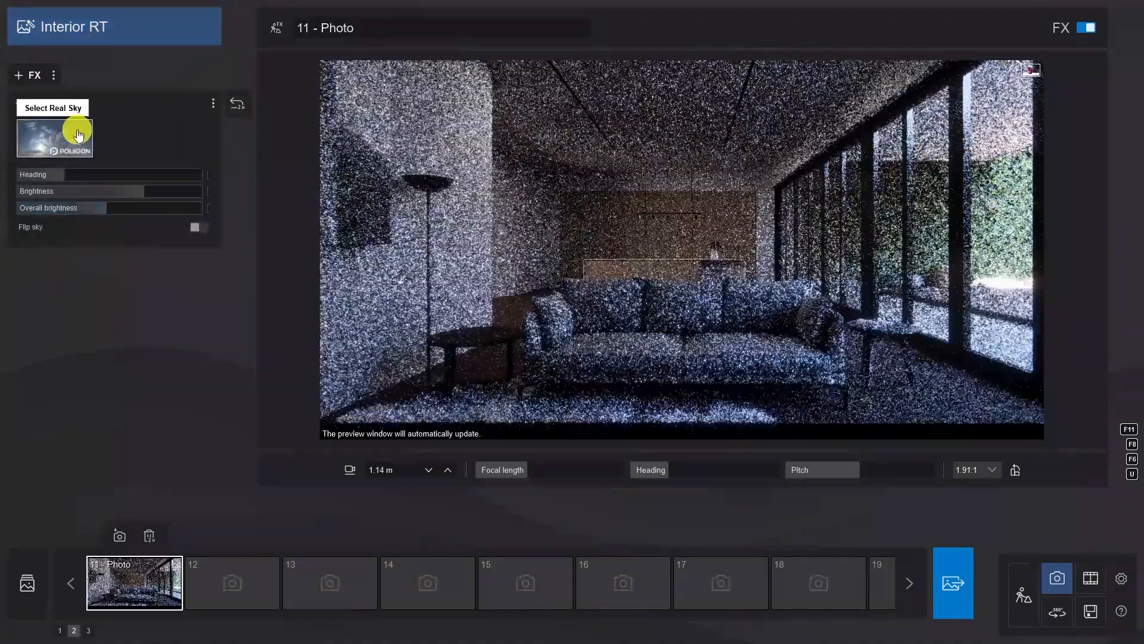
click(78, 134)
click(763, 166)
click(395, 255)
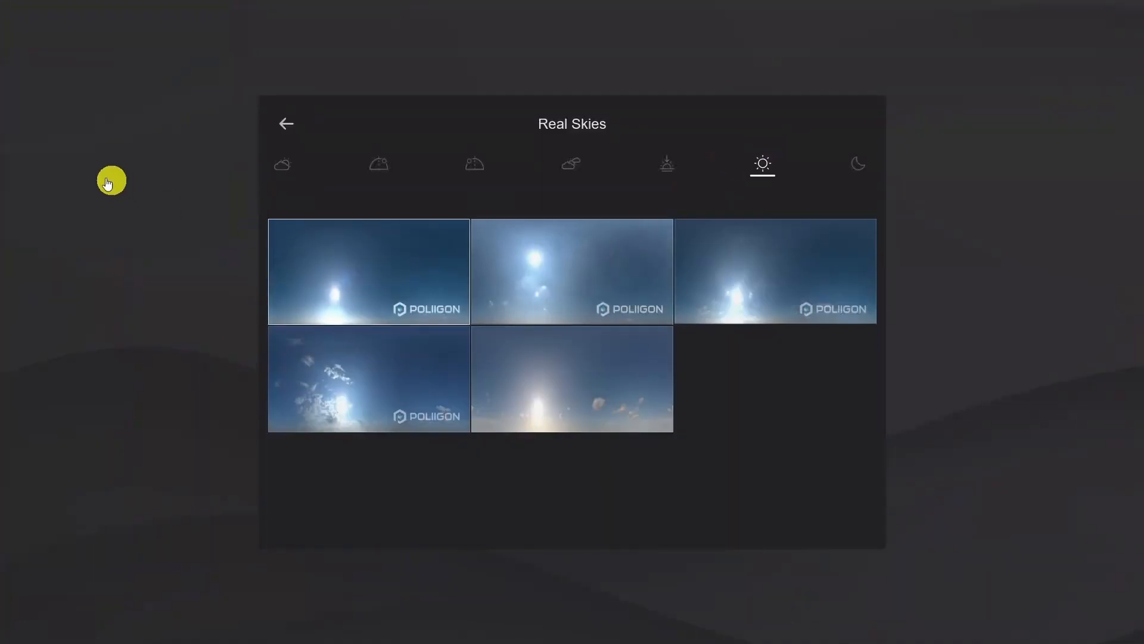
- Set the Real skies heading to about -147.6° and fine-tune the sky's brightness and overall brightness
drag(67, 175, 32, 179)
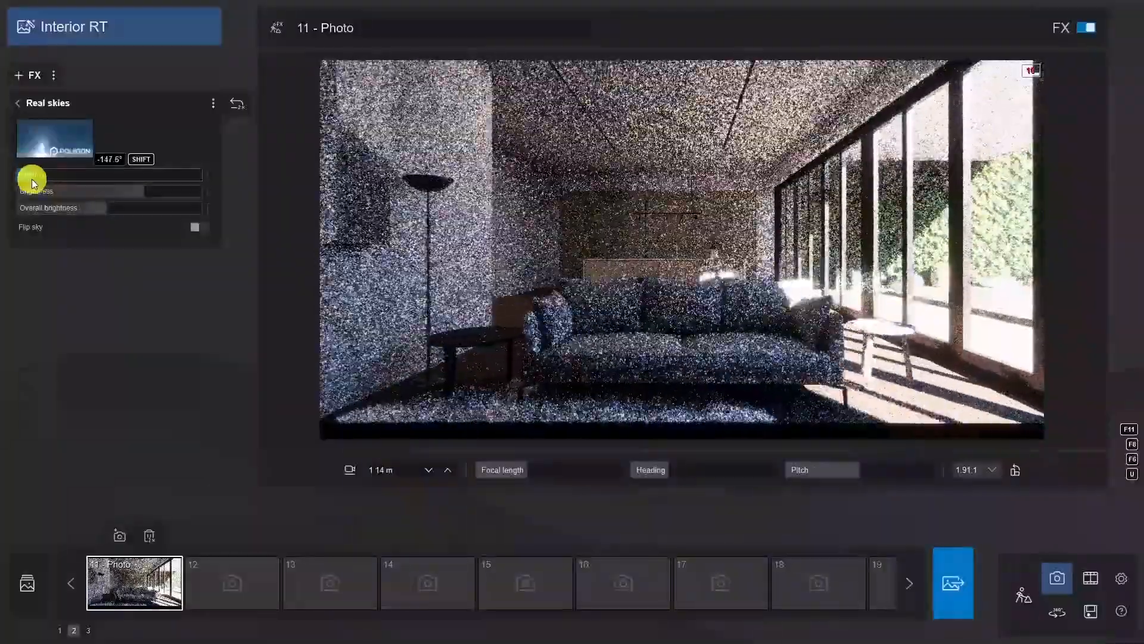
click(141, 193)
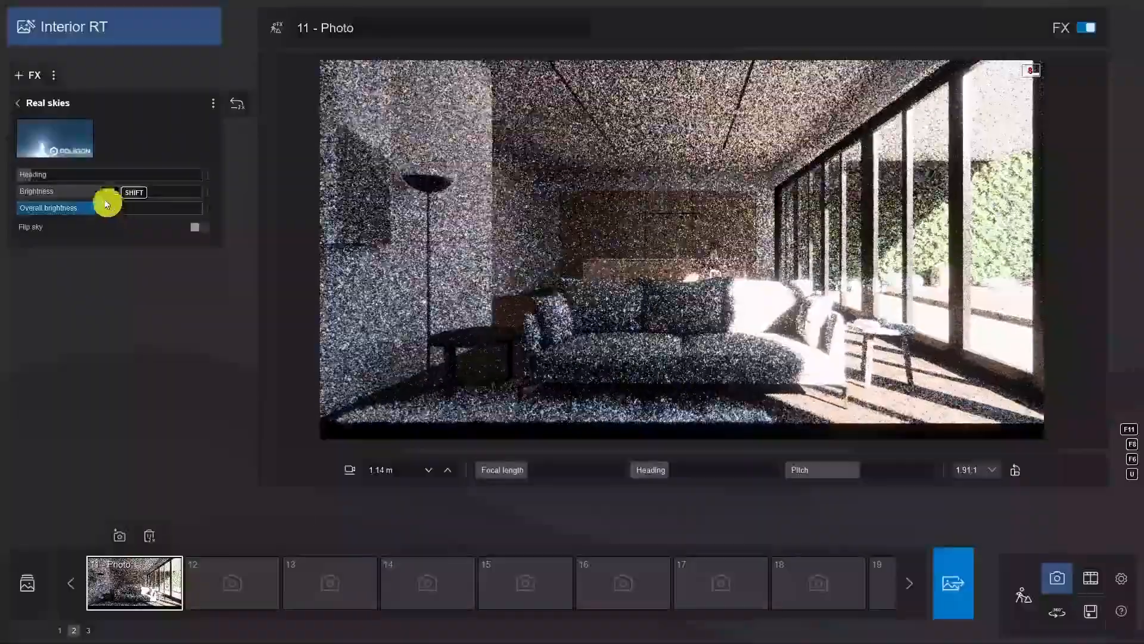
click(23, 102)
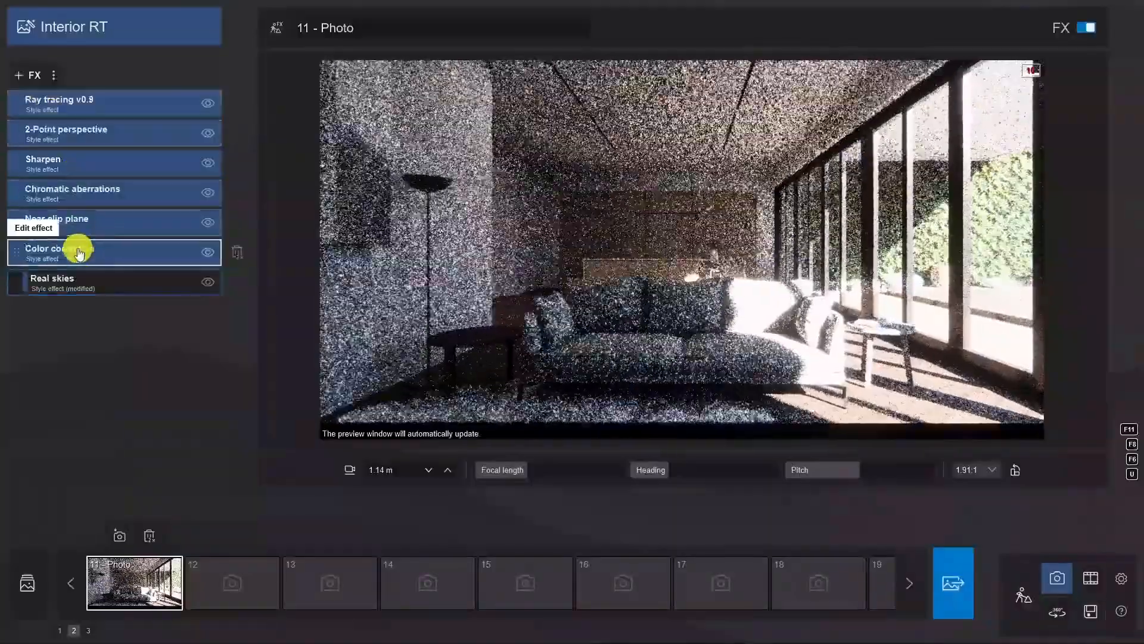
- In the Color correction effect, warm the temperature slightly, adjust the exposure and raise the vibrance a little
click(69, 249)
drag(109, 170, 120, 170)
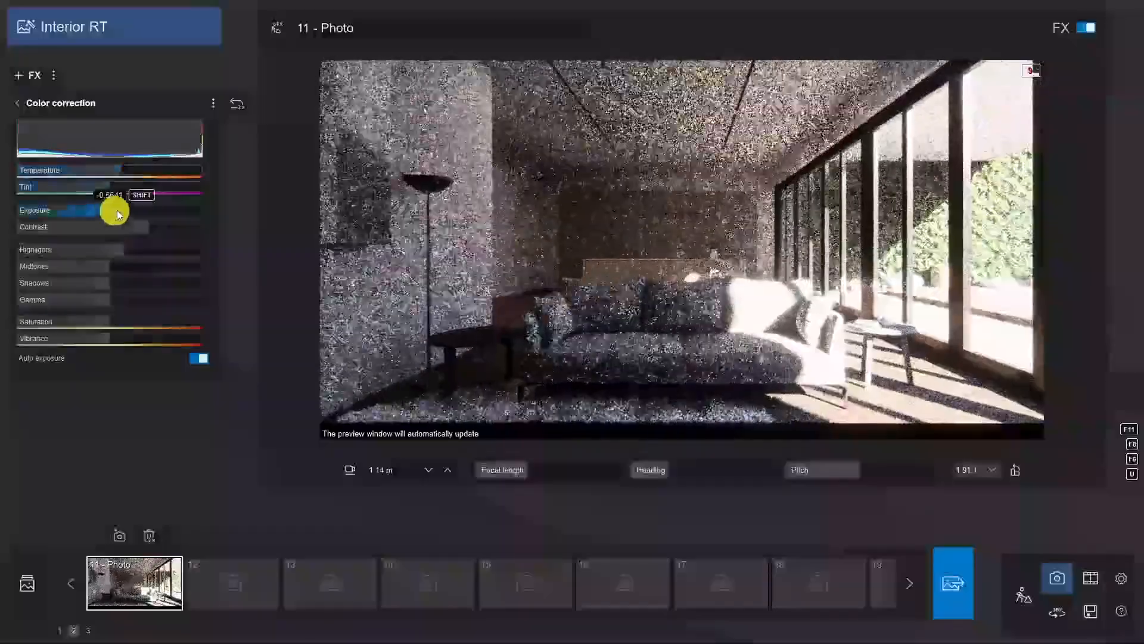
click(108, 210)
drag(109, 337, 114, 338)
click(24, 103)
- Increase the near clip plane distance and pull the camera back until the ottoman in front of the sofa is framed
scroll(569, 356, down, 1)
click(75, 227)
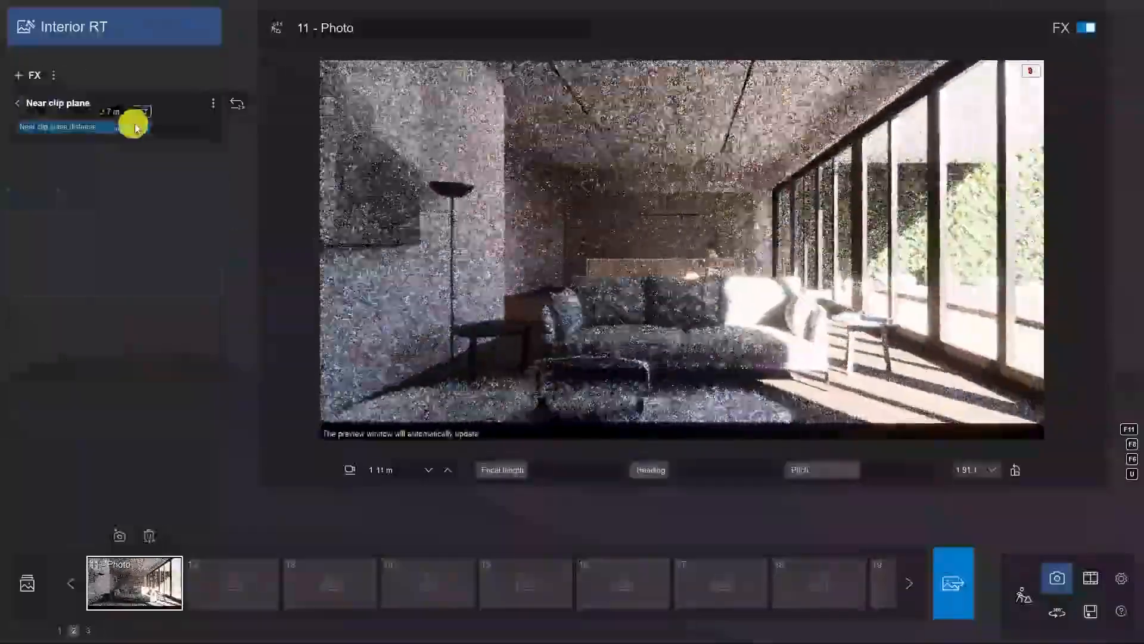
scroll(805, 368, down, 2)
click(34, 108)
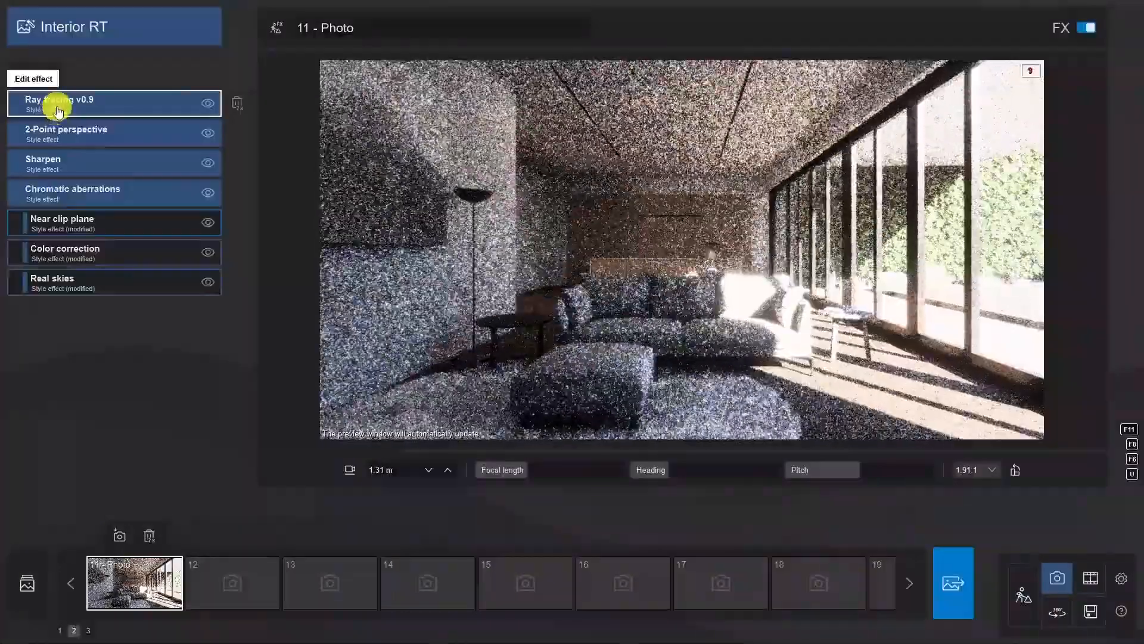
- In the Ray tracing effect, set 512 samples, raise the bounces to the maximum and reduce firefly reduction to its minimum
click(44, 98)
drag(67, 126, 90, 126)
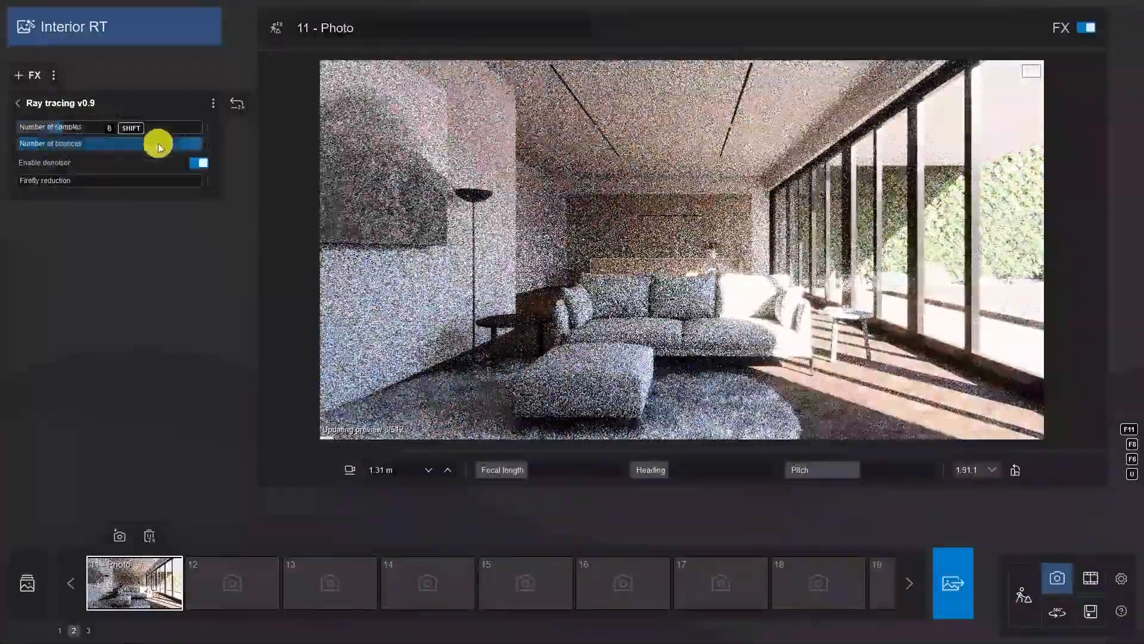
drag(159, 143, 191, 145)
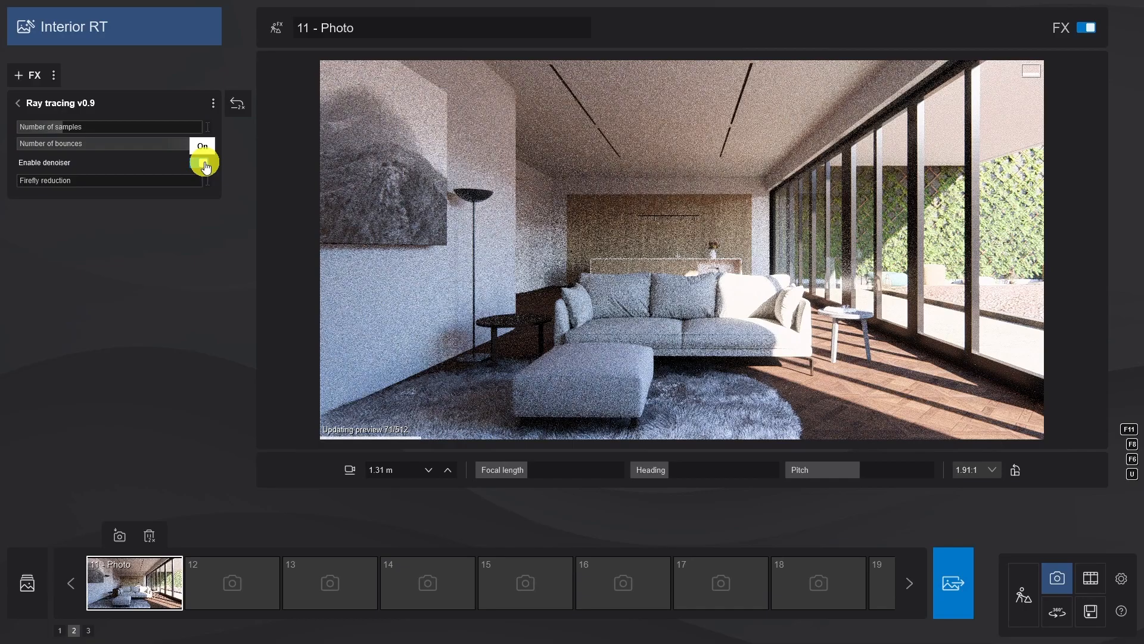
shift+click(25, 181)
shift+drag(70, 181, 16, 180)
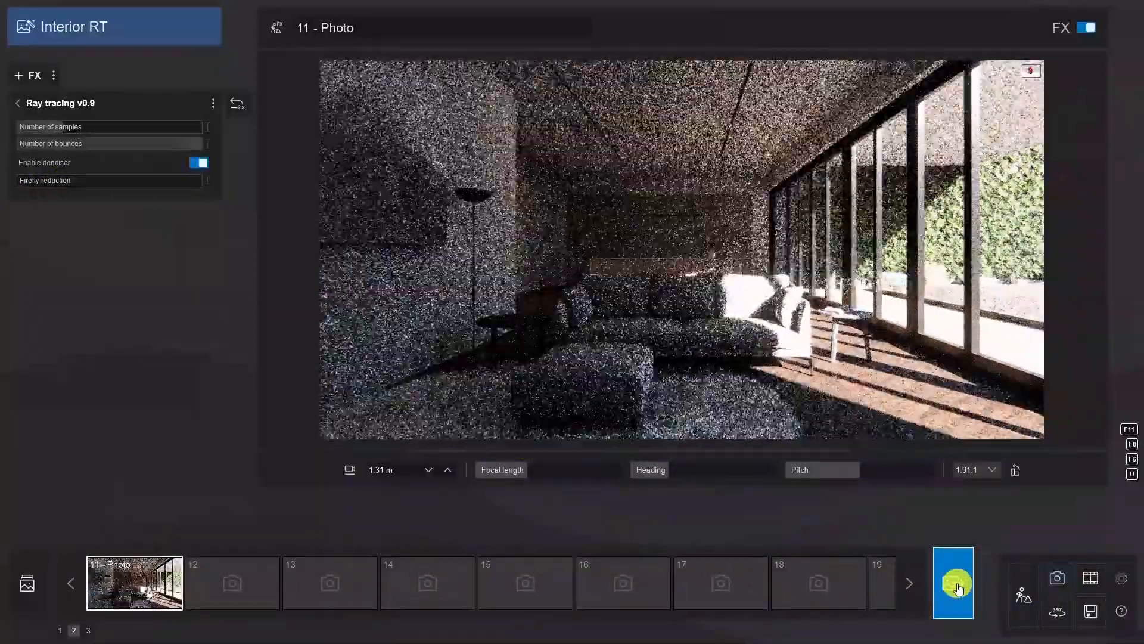
- Render the current shot at Desktop size, 1920x1005, as the JPG file InteriorRender and close the finished render
click(956, 584)
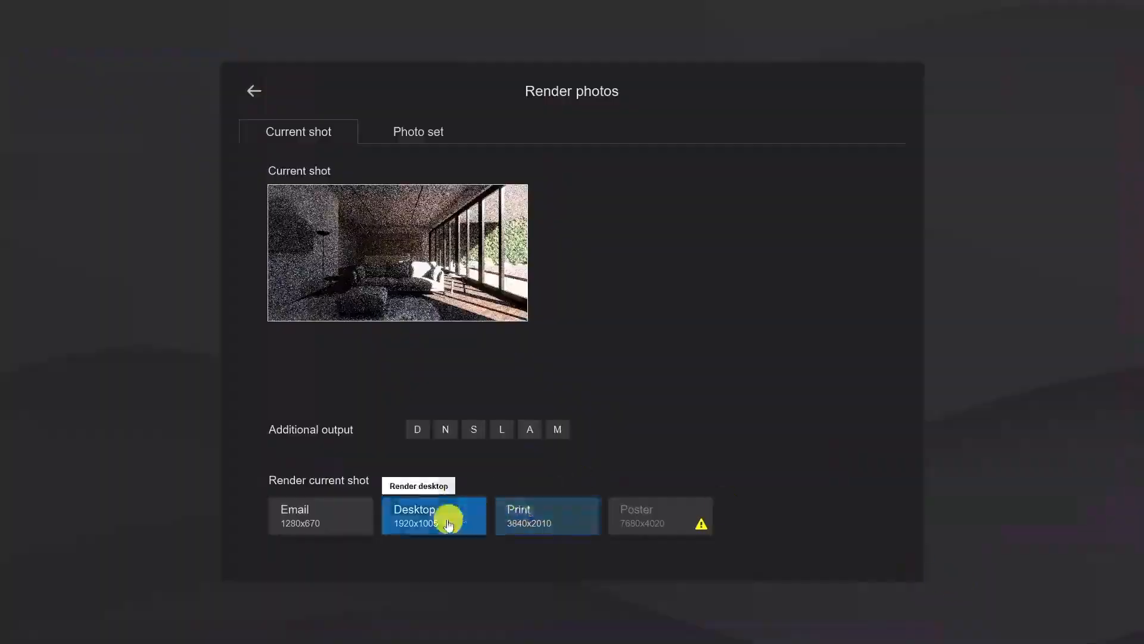
click(445, 520)
text(InteriorRender)
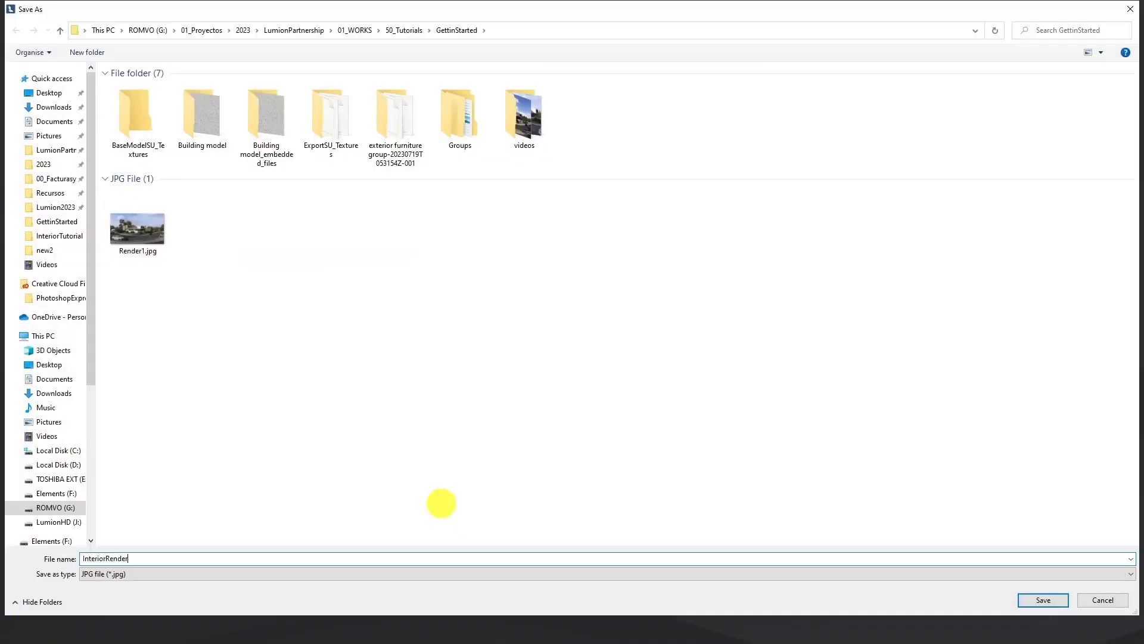
key(Return)
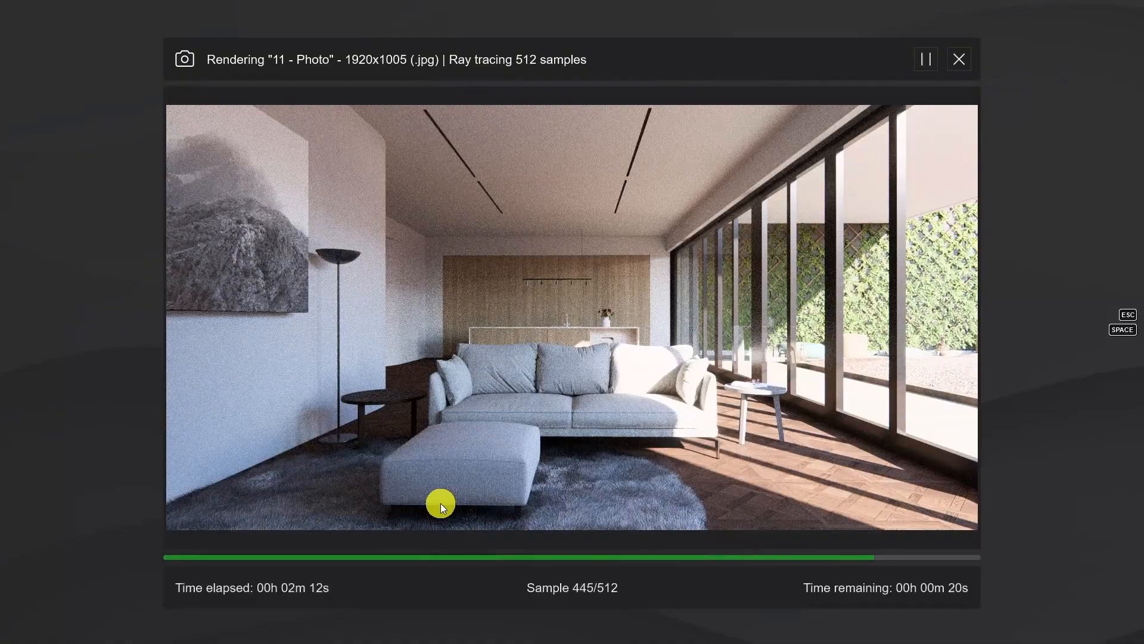
click(940, 587)
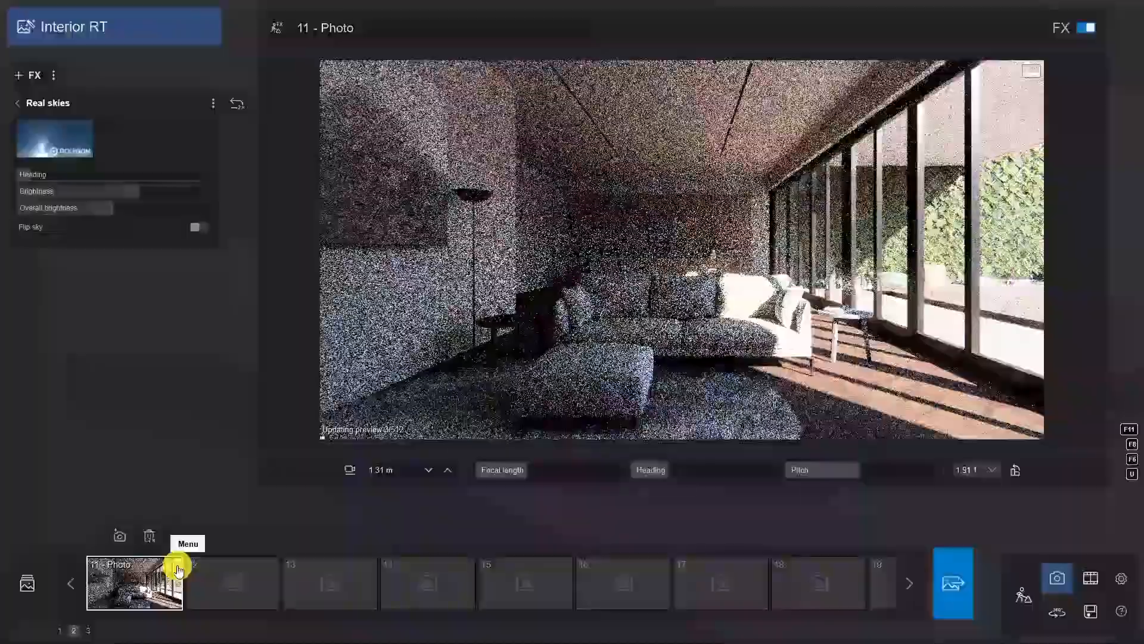
- Copy the photo in slot 11 with its effects into slot 12
click(177, 570)
click(192, 566)
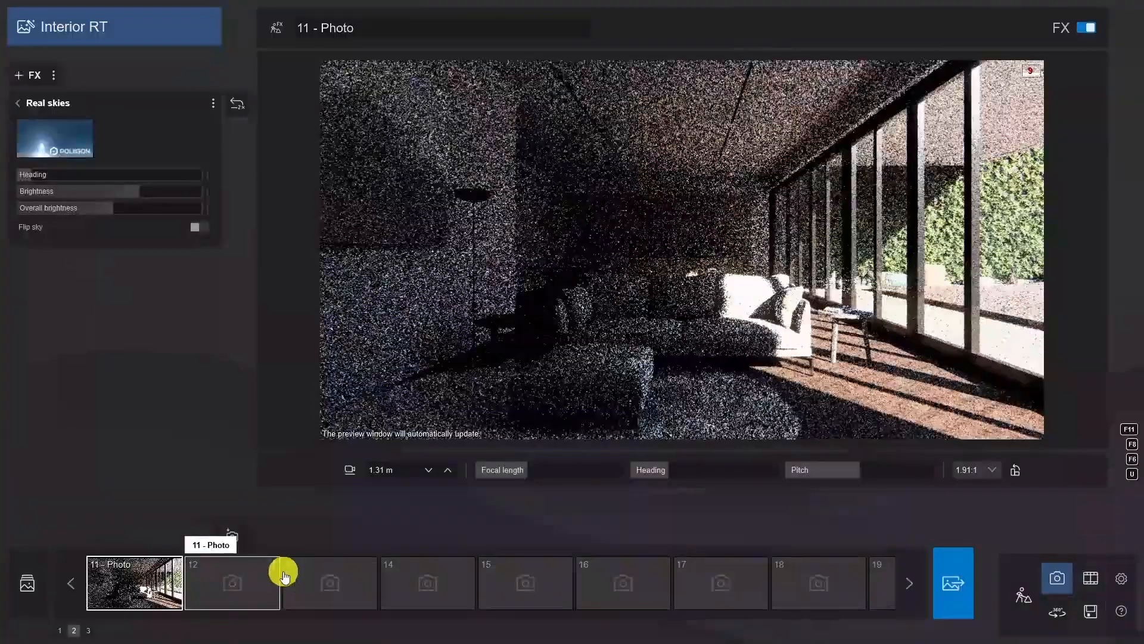
click(273, 565)
click(316, 566)
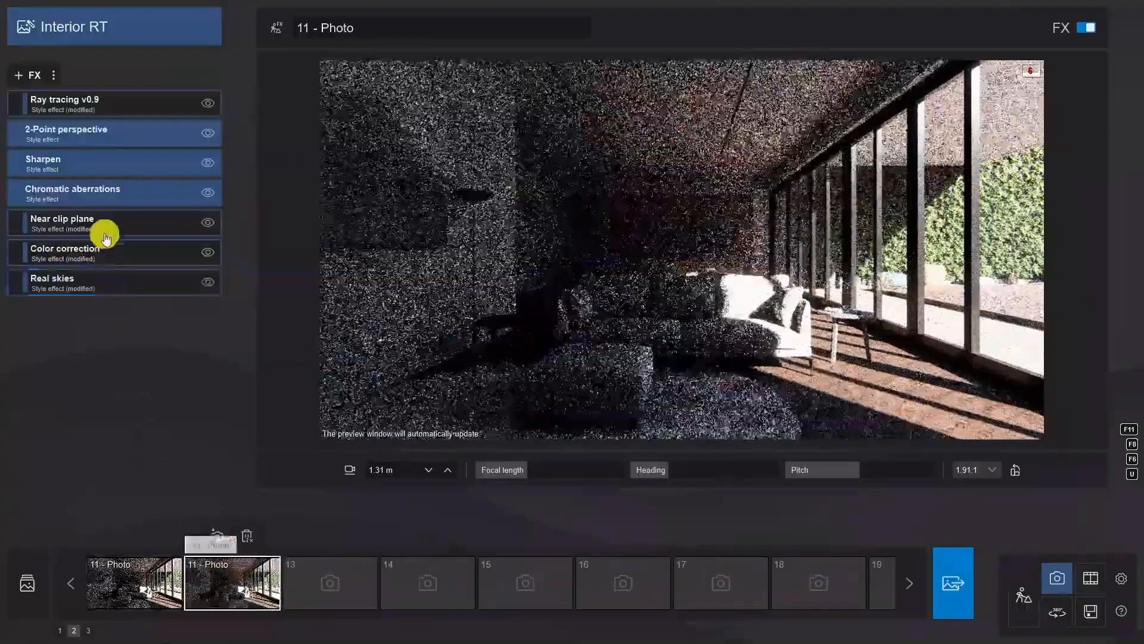
- Change the copied photo's Real skies effect to a sky from the Evening category and adjust its brightness
click(94, 300)
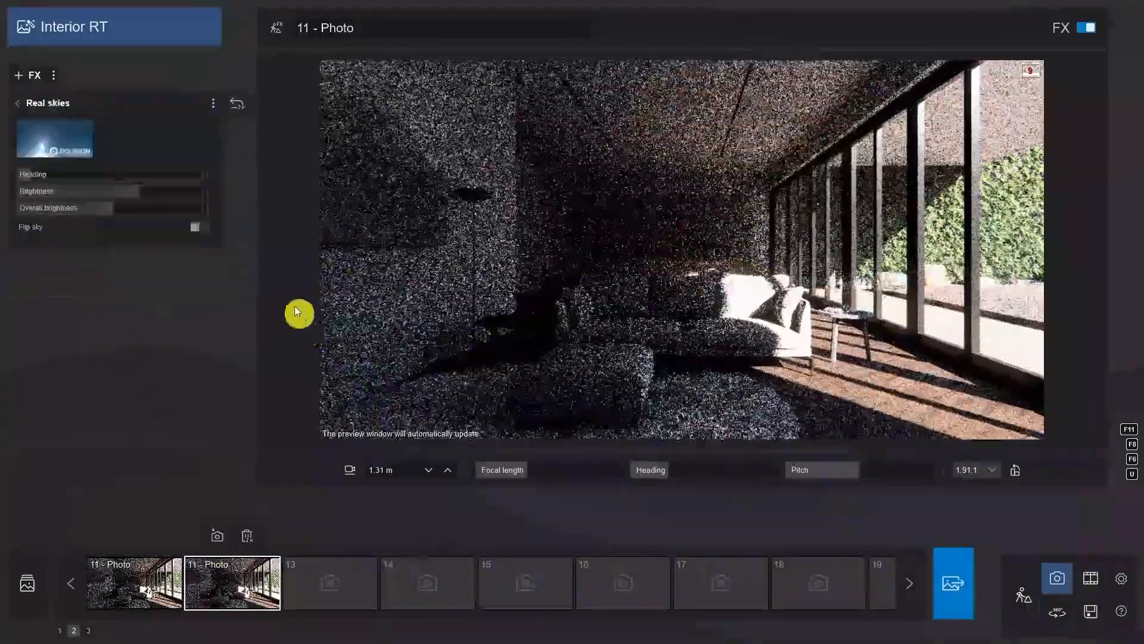
click(72, 139)
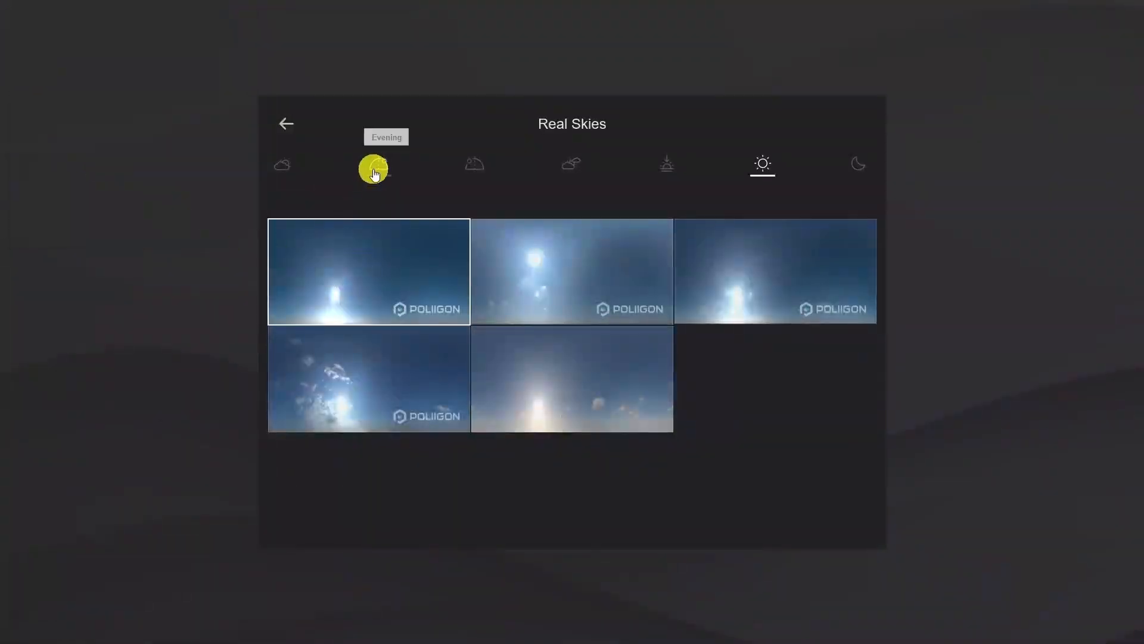
click(376, 167)
click(249, 354)
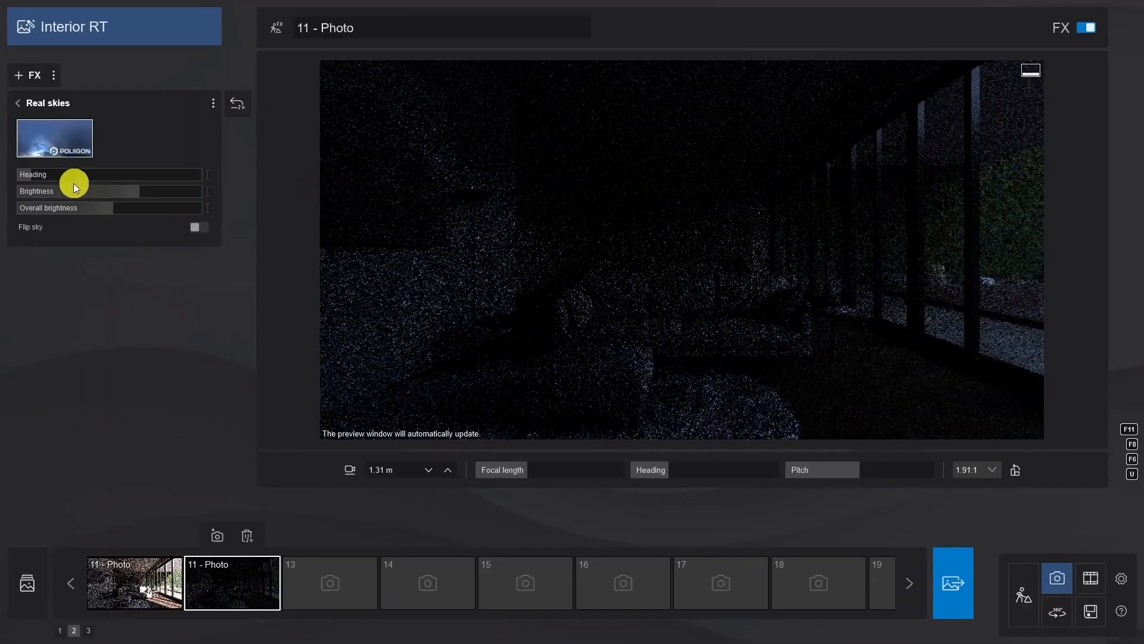
mouse_move(77, 189)
mouse_down()
mouse_move(115, 194)
mouse_move(77, 190)
mouse_move(65, 202)
mouse_up()
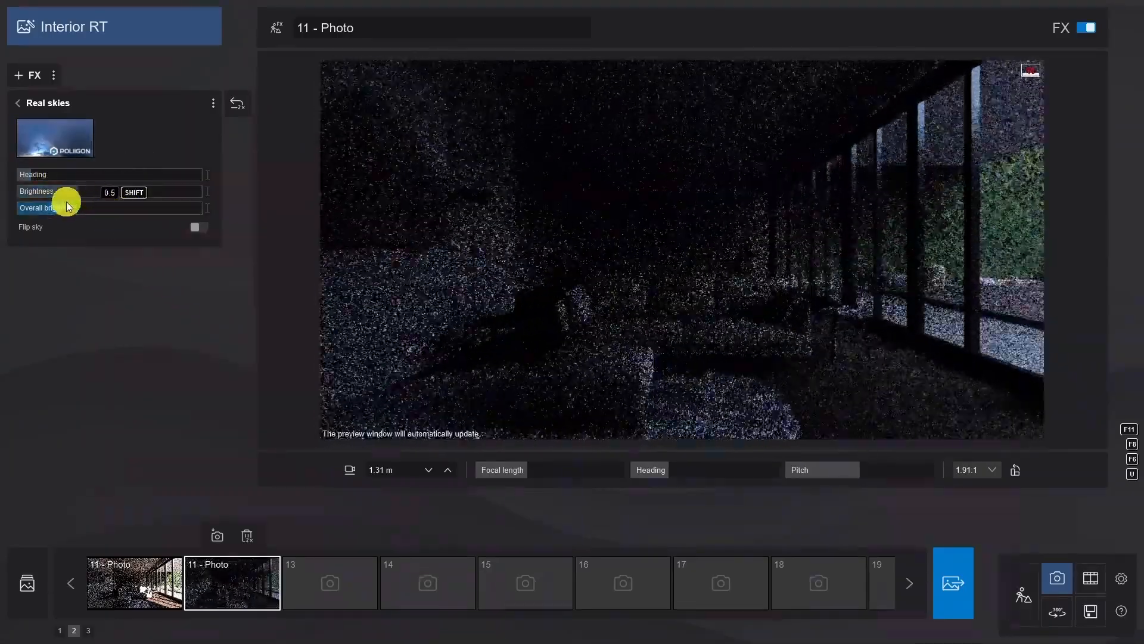
click(23, 106)
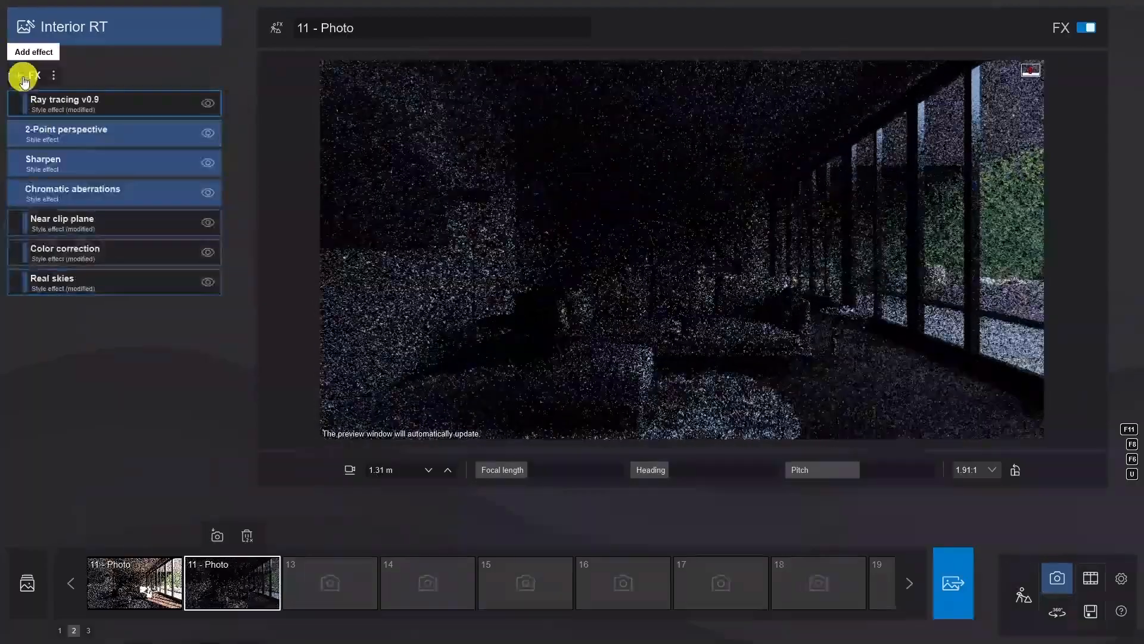
- Add a Layer visibility effect to the night photo and turn on the InteriorLighting layer
click(20, 74)
click(335, 369)
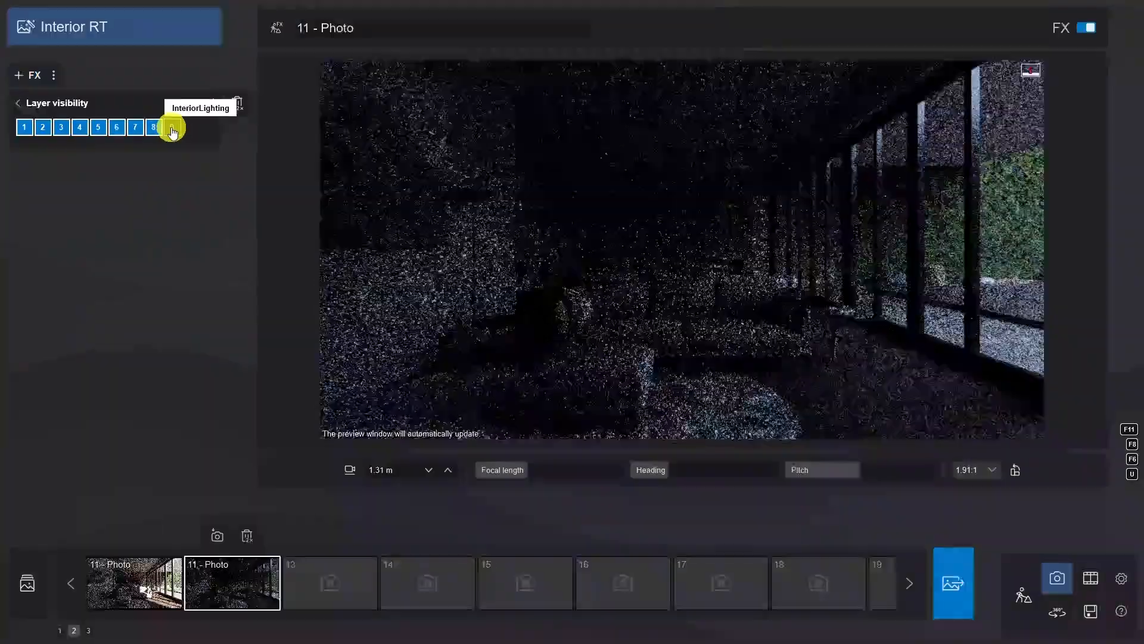
click(34, 106)
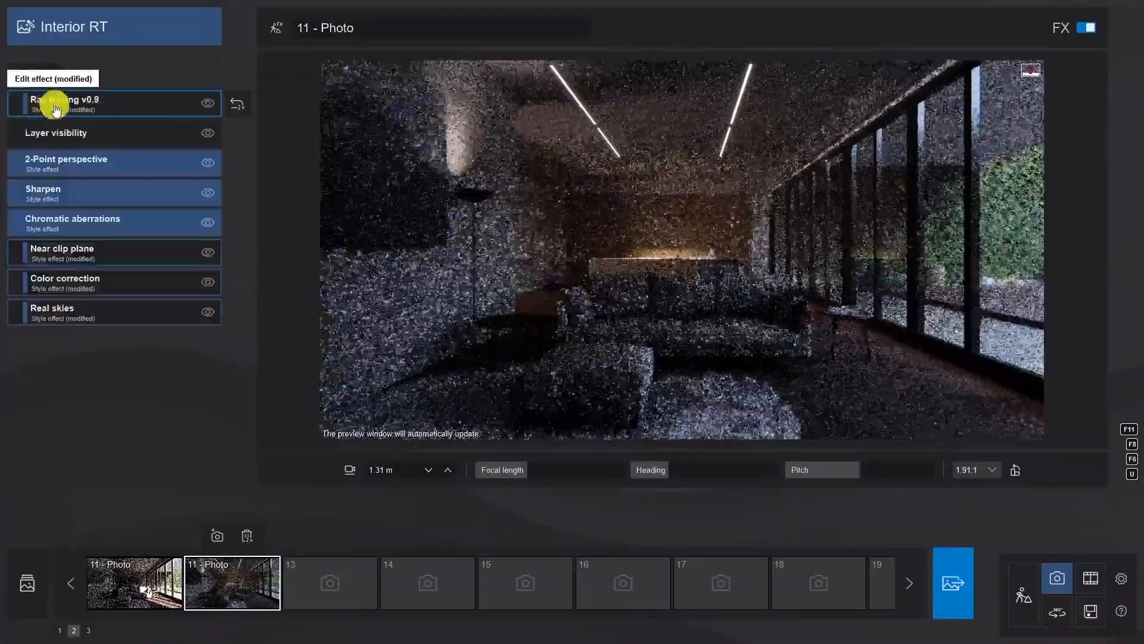
- Set the number of ray tracing samples for the night photo to 1040
click(55, 106)
mouse_move(56, 124)
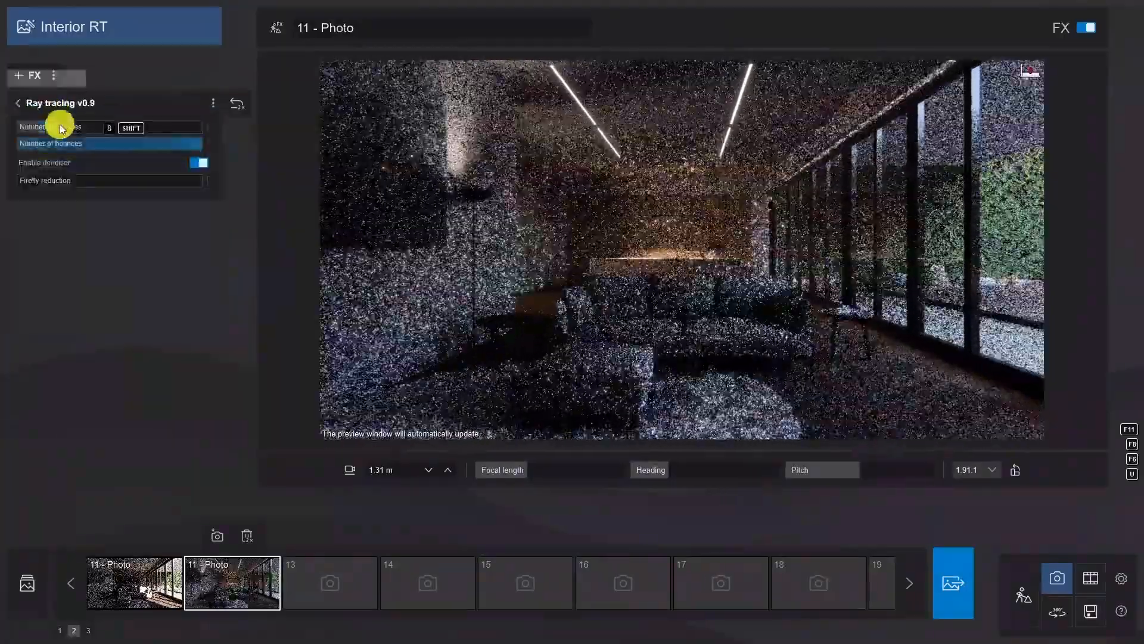
drag(76, 128, 110, 129)
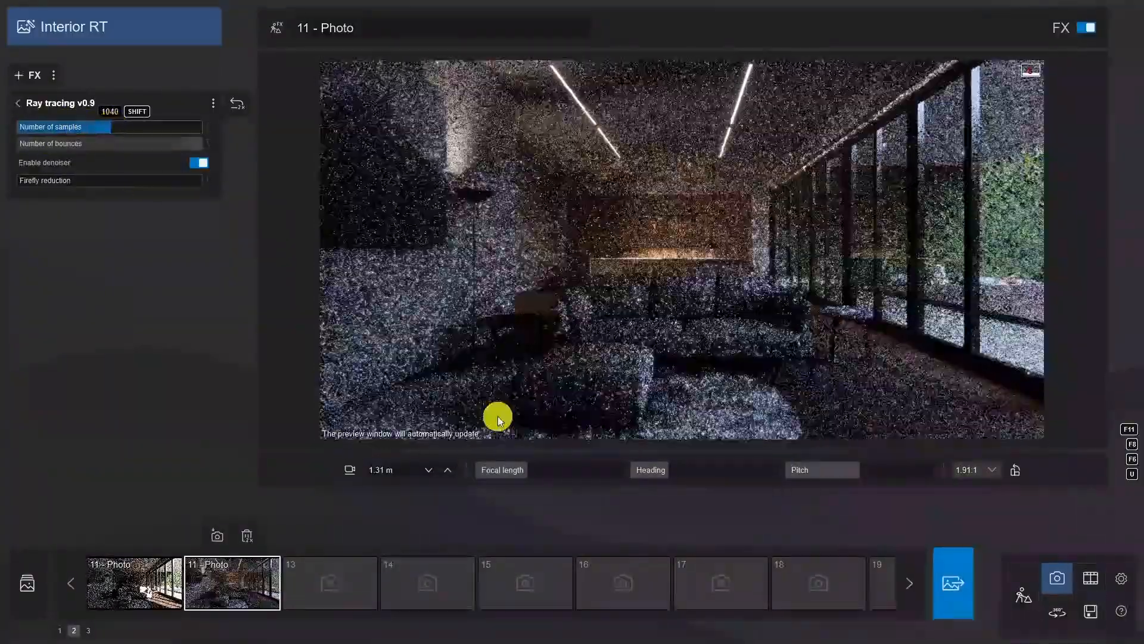
- Render the night shot at Desktop size, 1920x1005, as the JPG file RenderNights
click(952, 583)
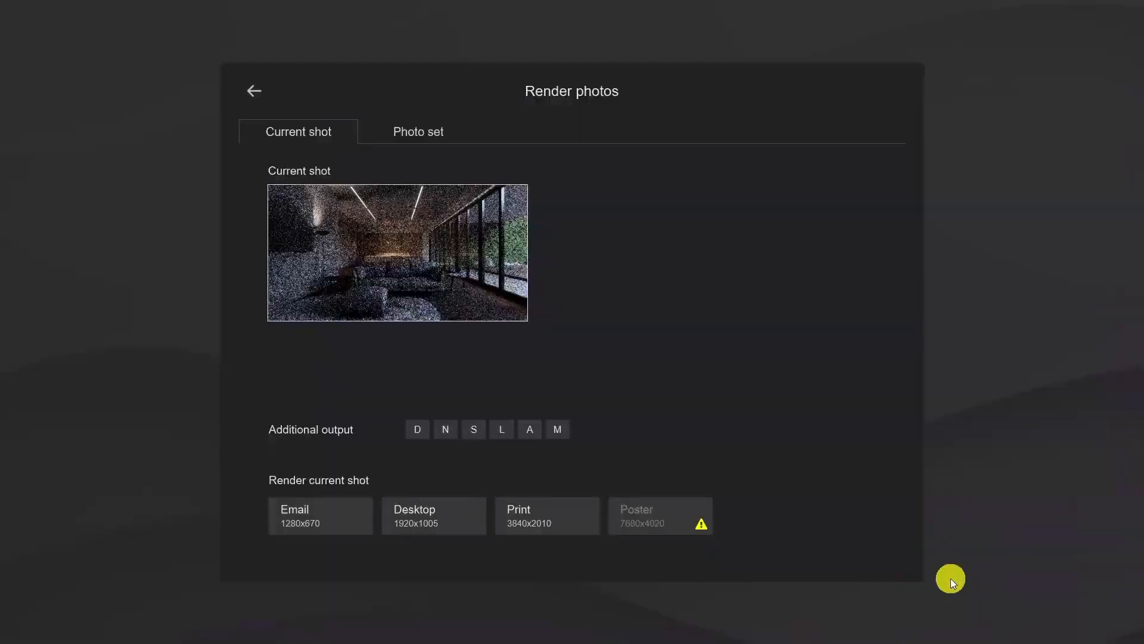
click(460, 516)
text(Re)
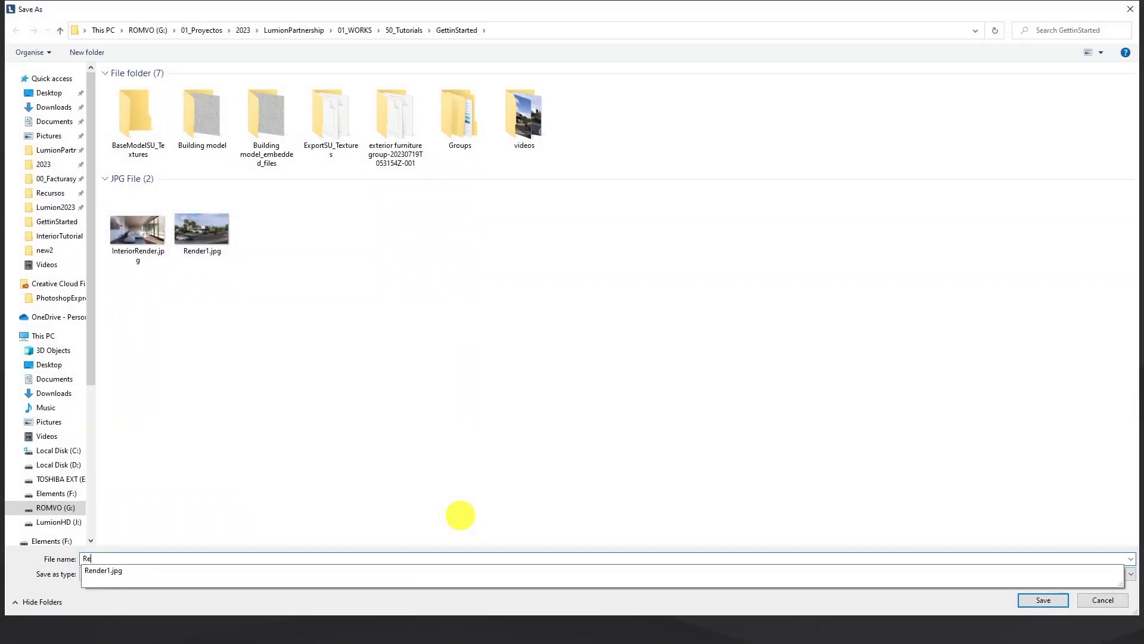
text(nderNights)
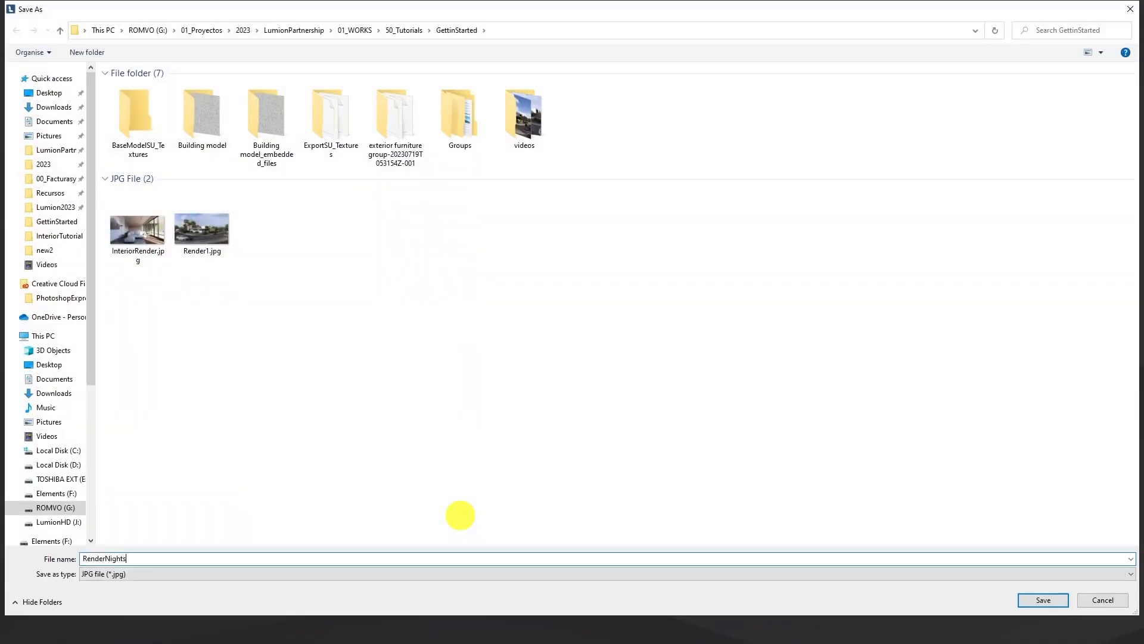
key(Return)
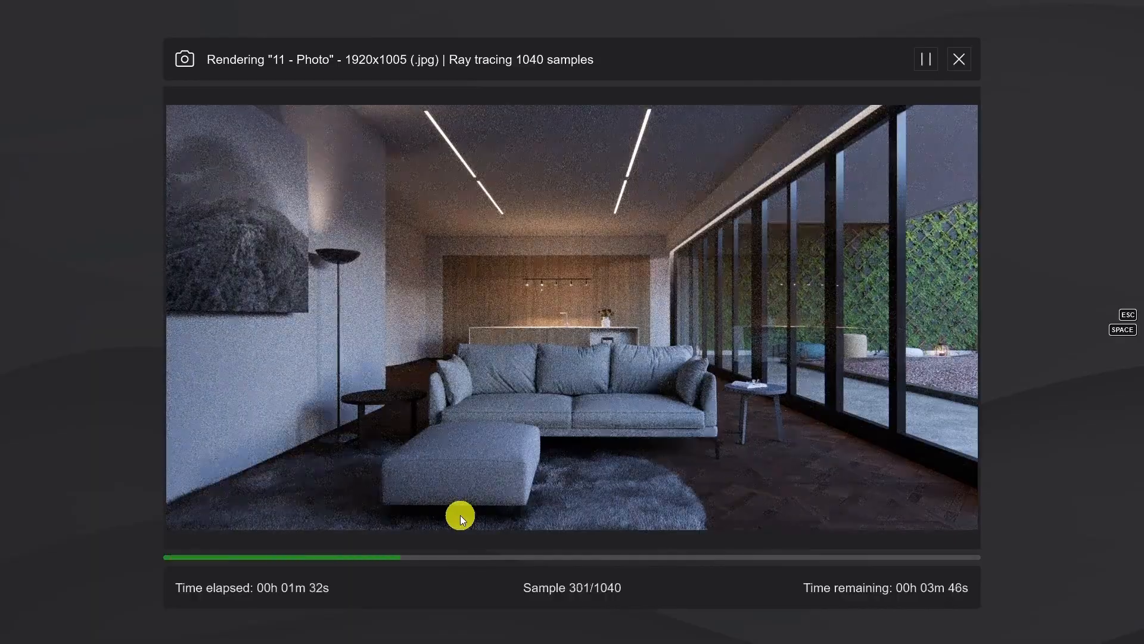